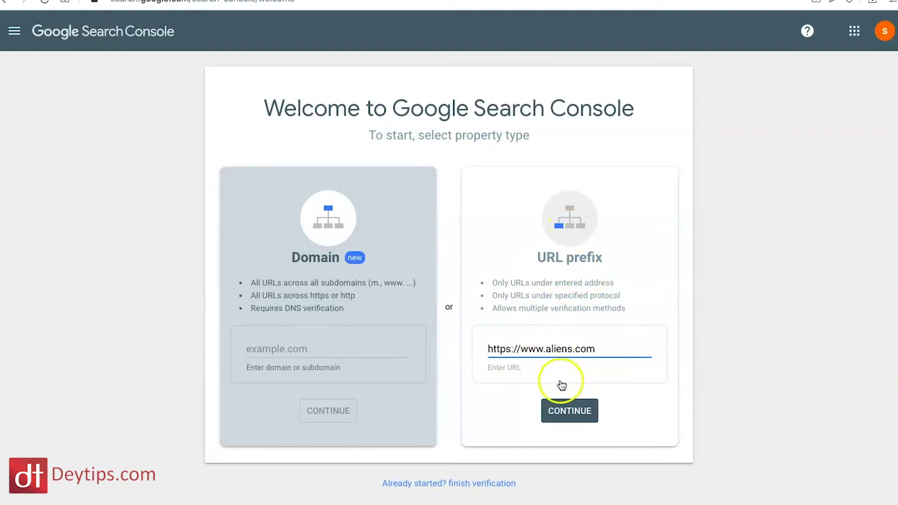
click(580, 411)
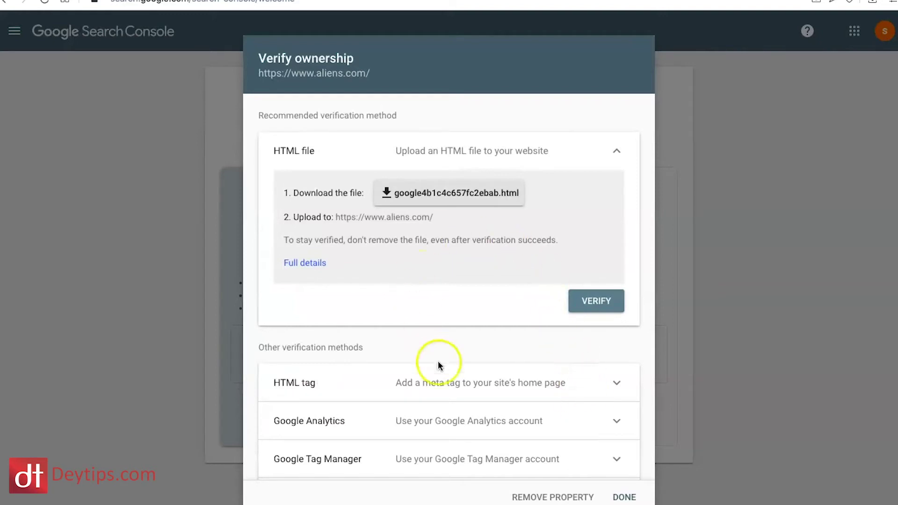
scroll(449, 373, down, 1)
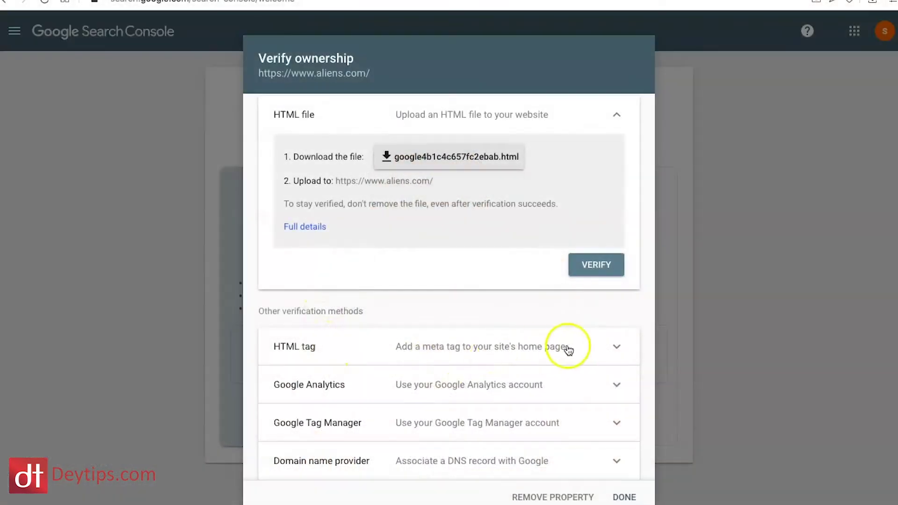
click(604, 351)
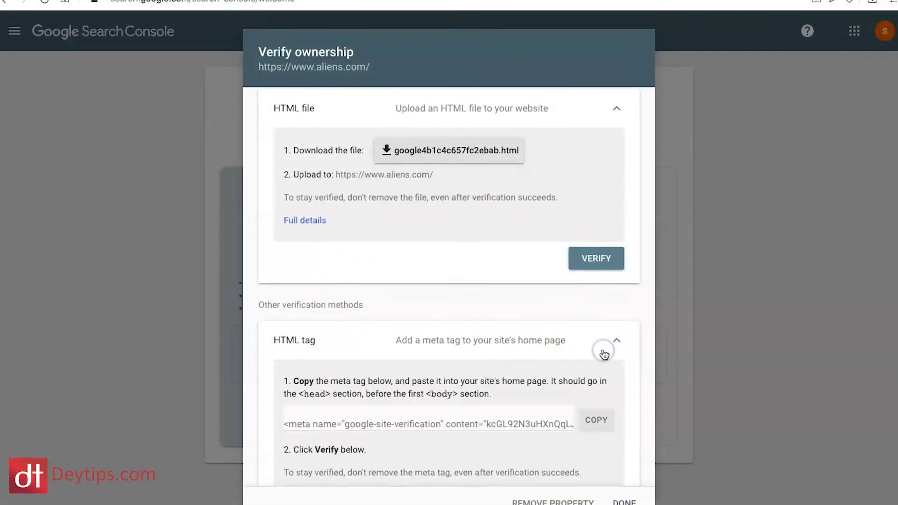
scroll(520, 402, down, 3)
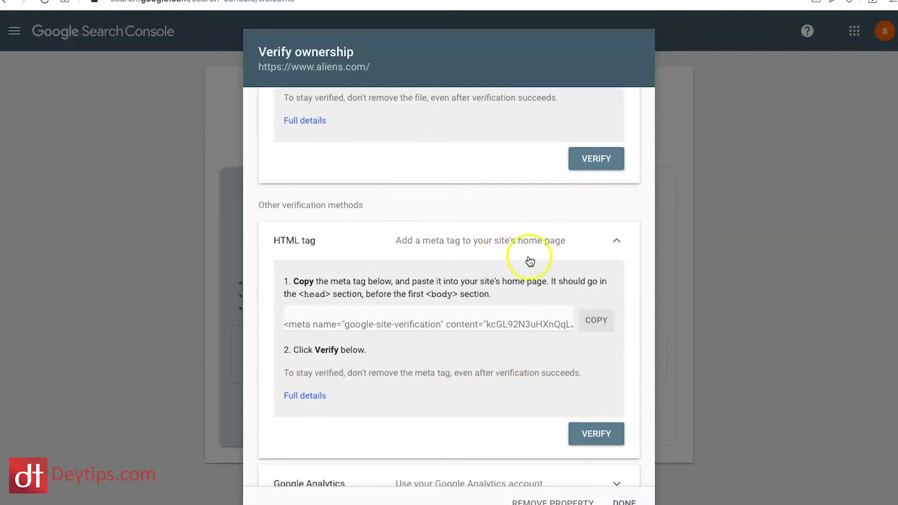
click(597, 322)
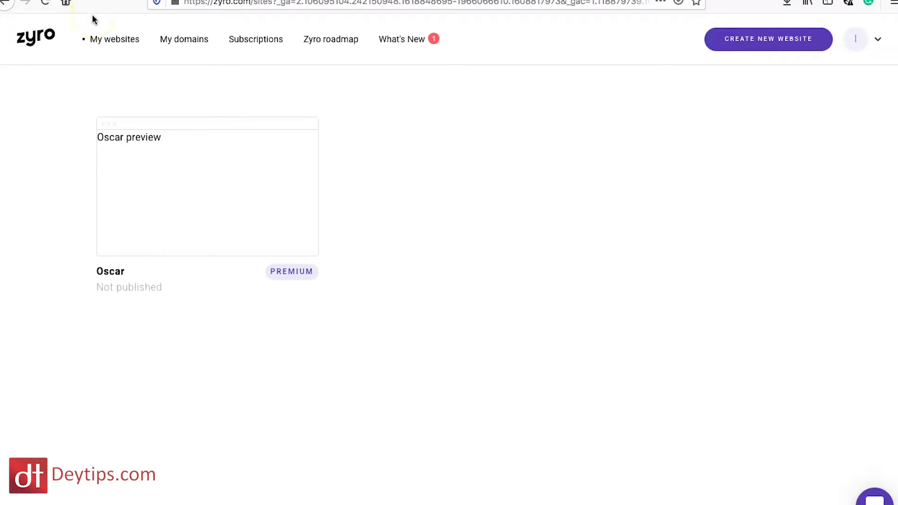
- Switch to Zyro and open the Oscar website's integrations, expanding the section for connecting many other tools or services
mouse_move(128, 196)
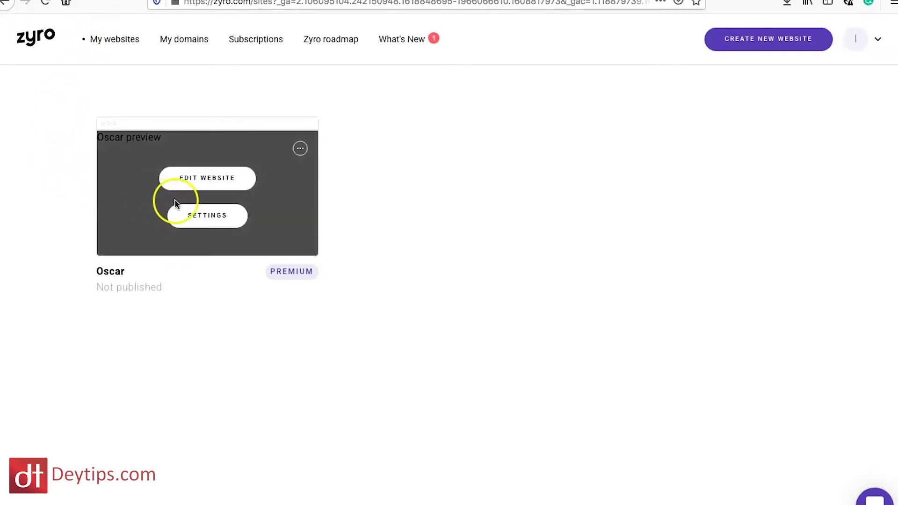
click(219, 225)
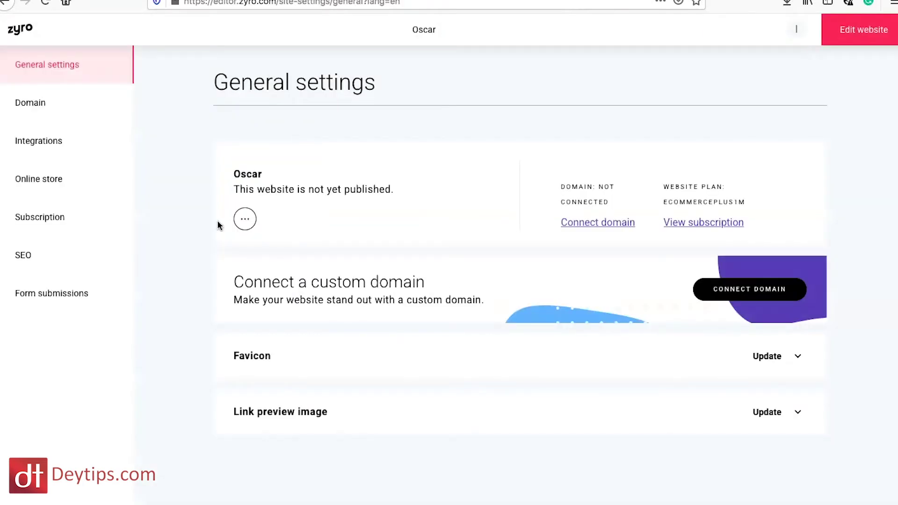
click(44, 148)
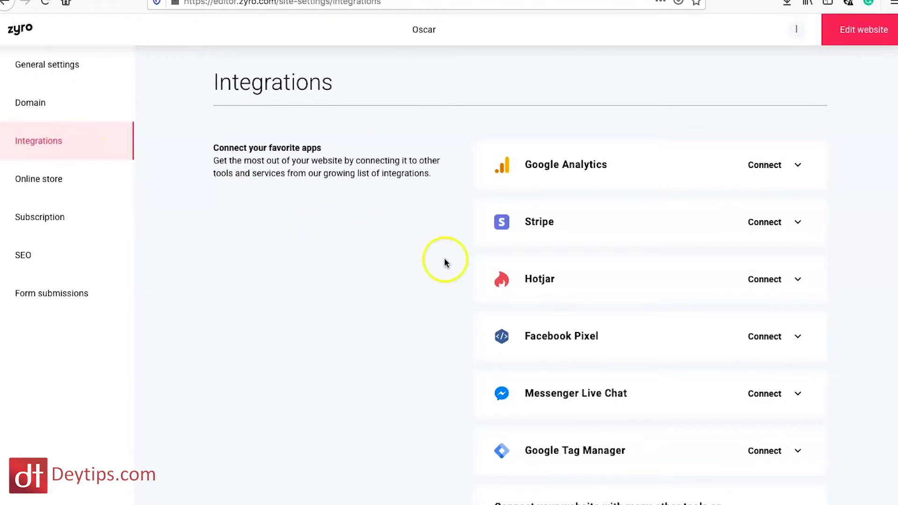
scroll(443, 259, down, 1)
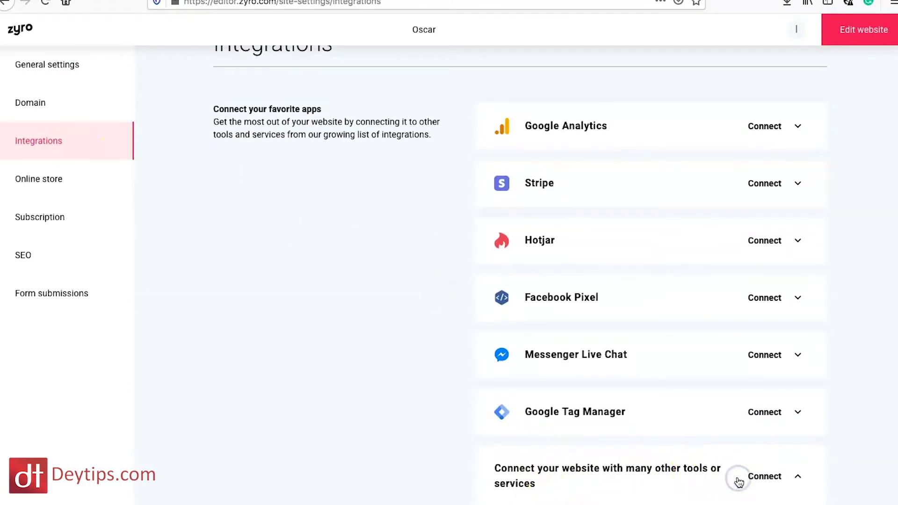
scroll(740, 483, down, 4)
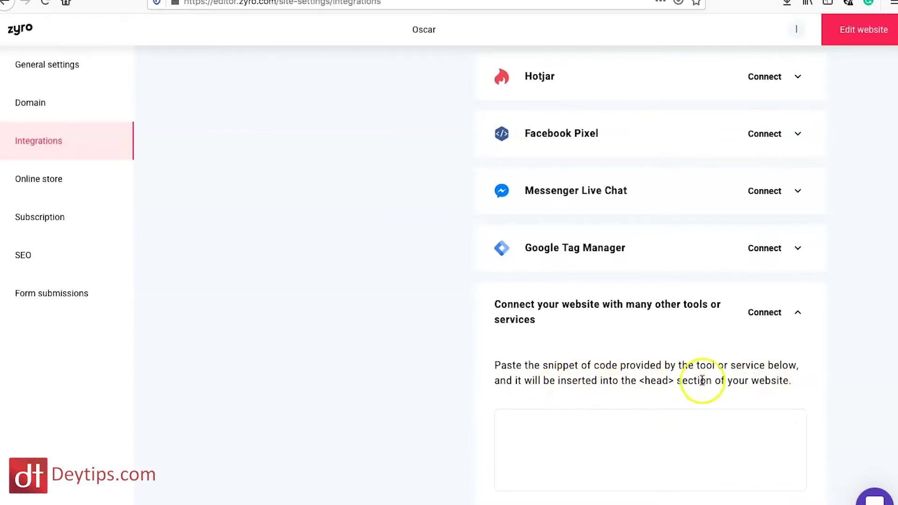
- Paste the copied Google site-verification meta tag into the head code snippet field and save the integration
click(589, 429)
click(589, 429)
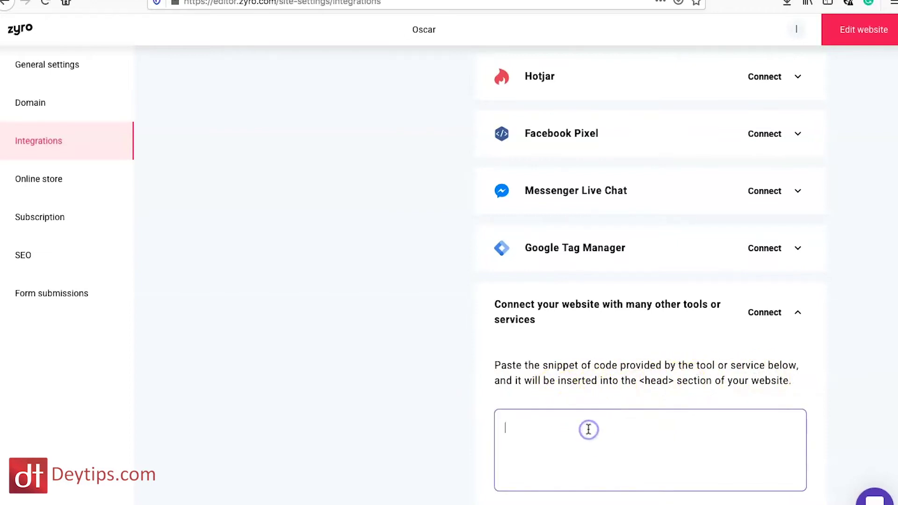
key(ctrl+v)
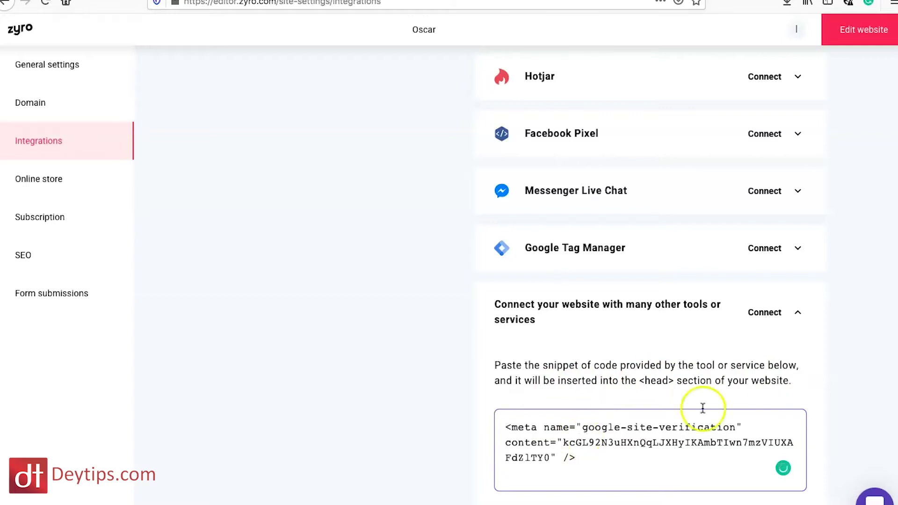
click(844, 383)
scroll(782, 401, down, 2)
click(747, 486)
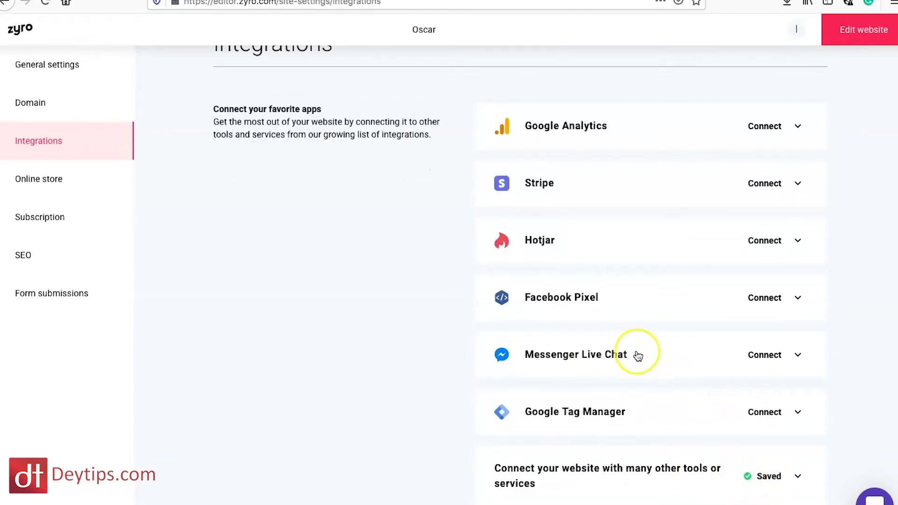
scroll(636, 355, up, 1)
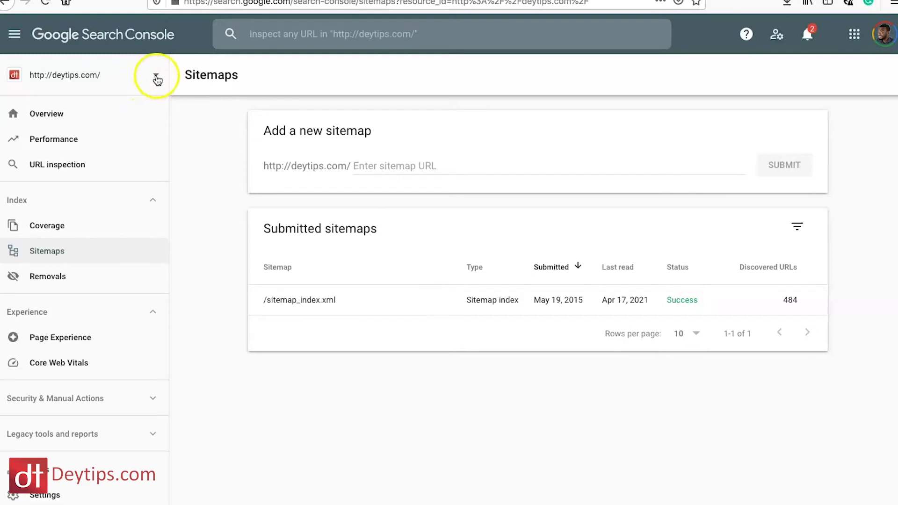
click(157, 75)
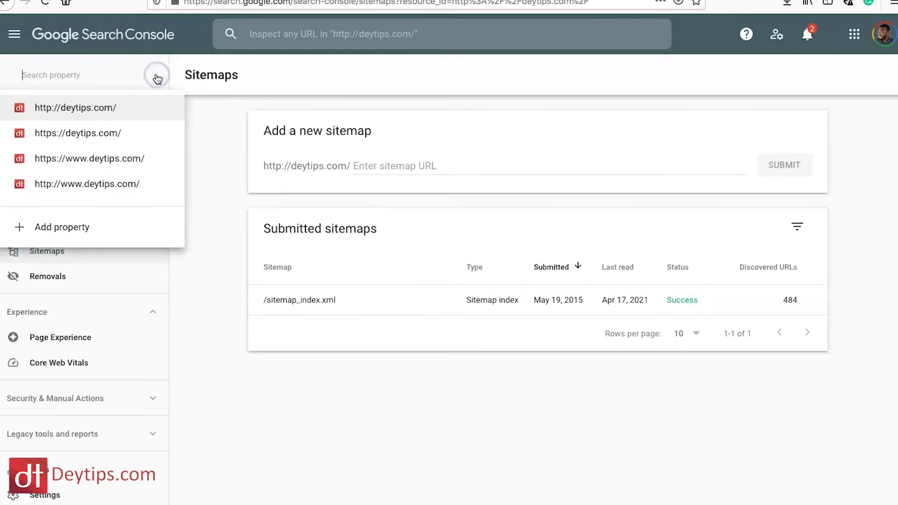
click(201, 155)
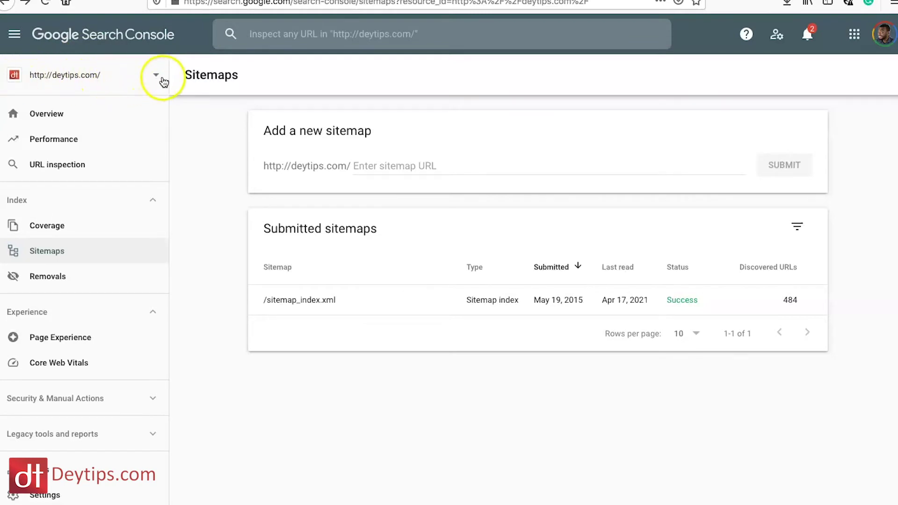
click(152, 79)
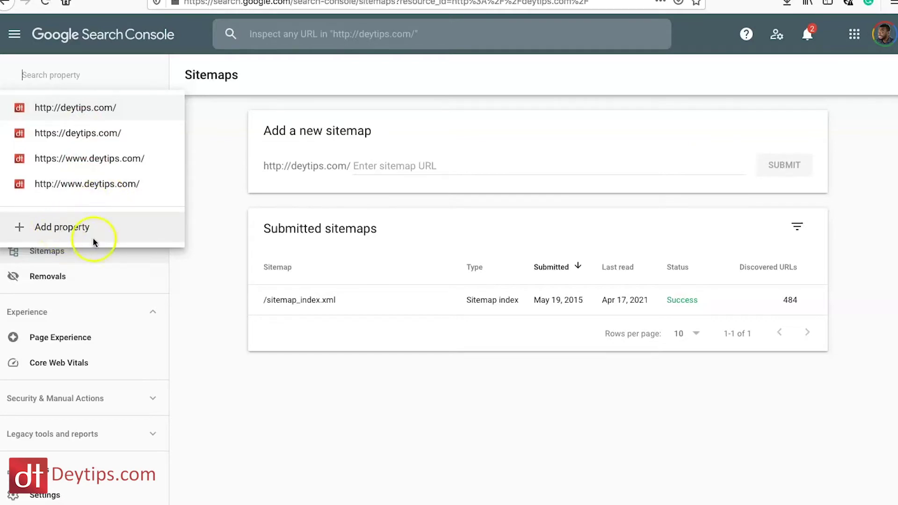
click(212, 274)
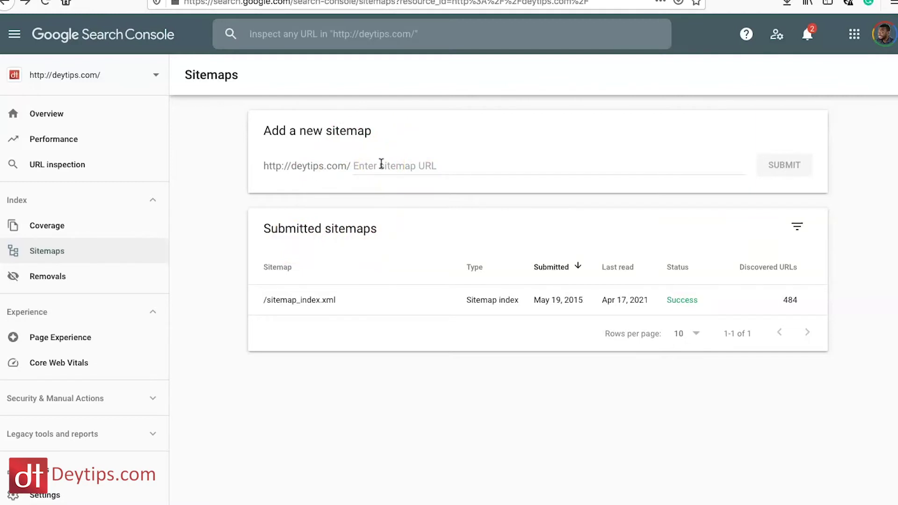
click(382, 163)
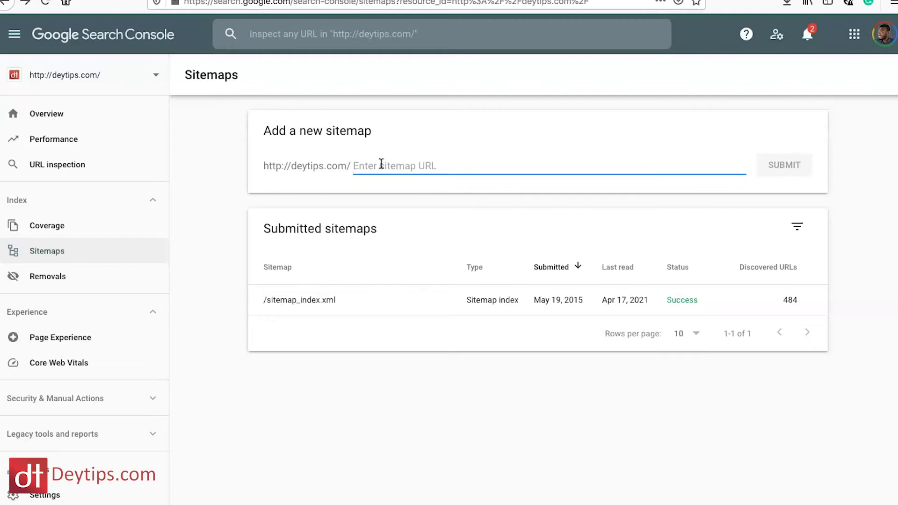
text(sitemap.xml)
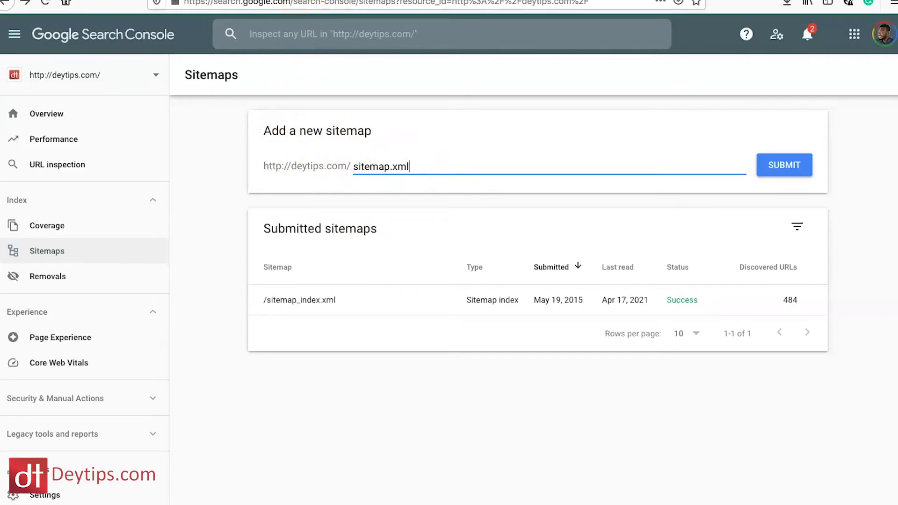
- View the deytips.com XML sitemap in a new browser tab and return to the Search Console sitemaps page
key(ctrl+t)
click(319, 3)
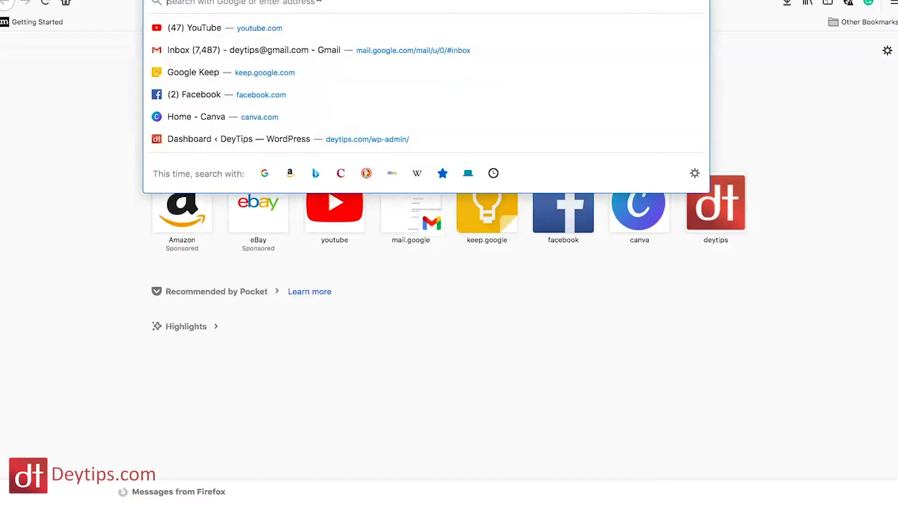
text(deytips.com)
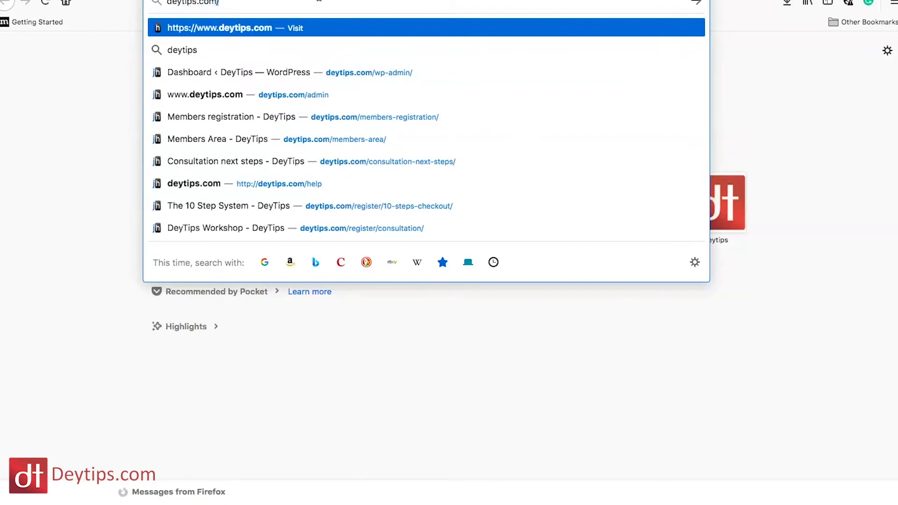
text(/si)
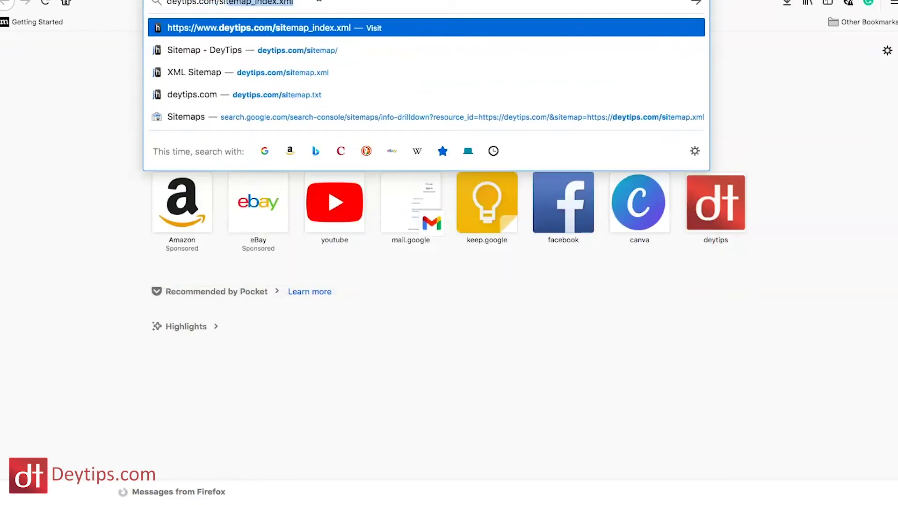
text(temap)
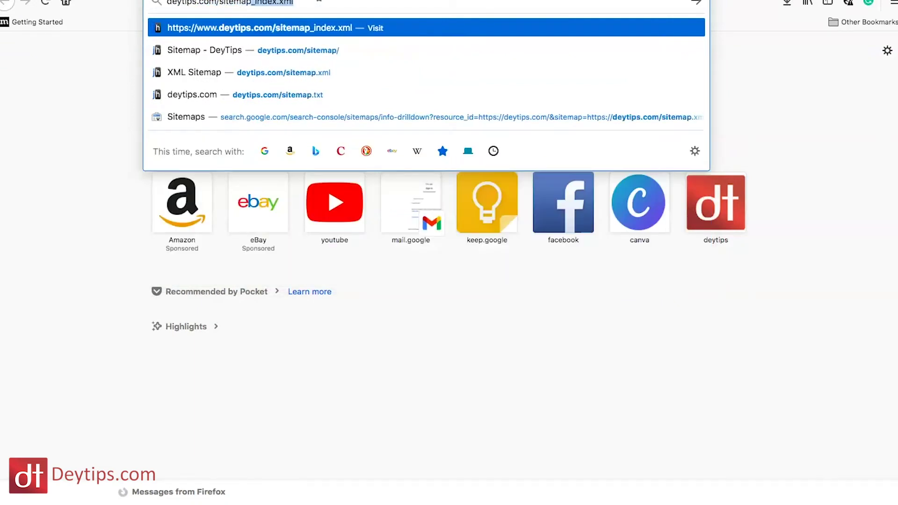
text(.xml)
key(Return)
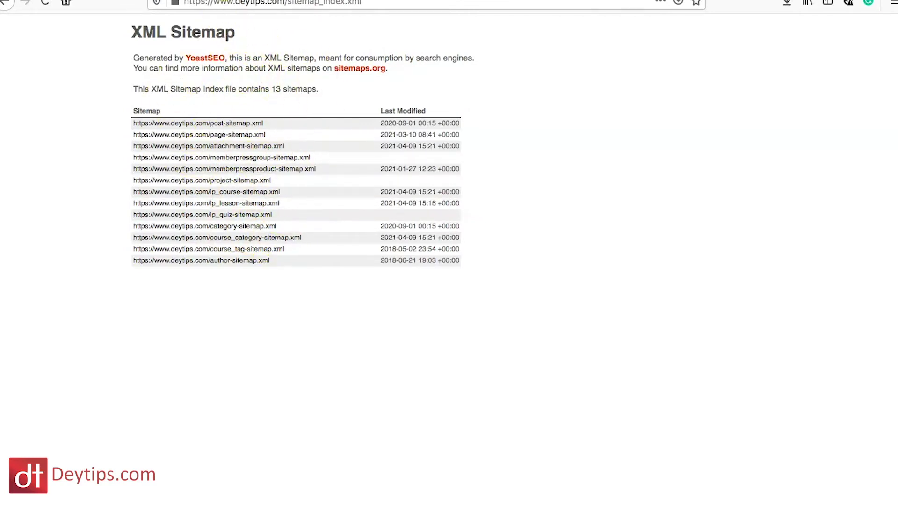
click(224, 6)
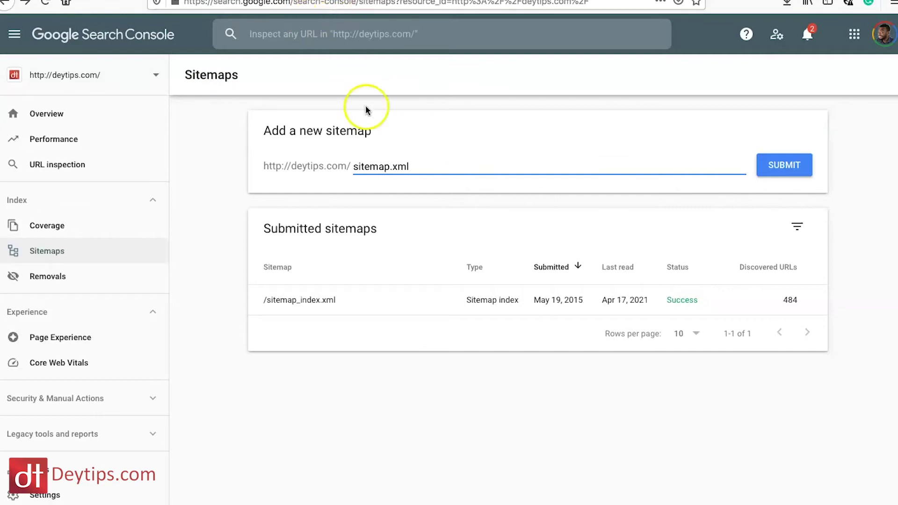
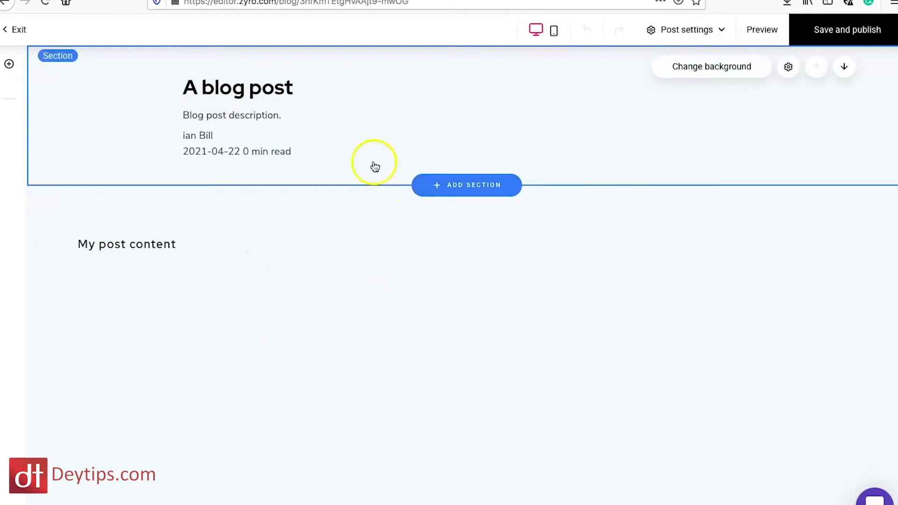
- Exit the blog post editor in Zyro and open the website's Shop page for editing
click(19, 31)
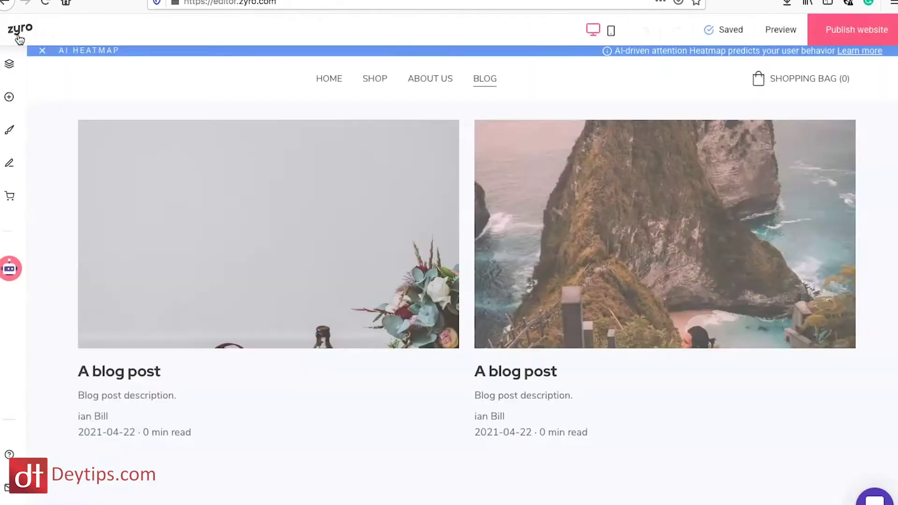
click(8, 98)
click(9, 68)
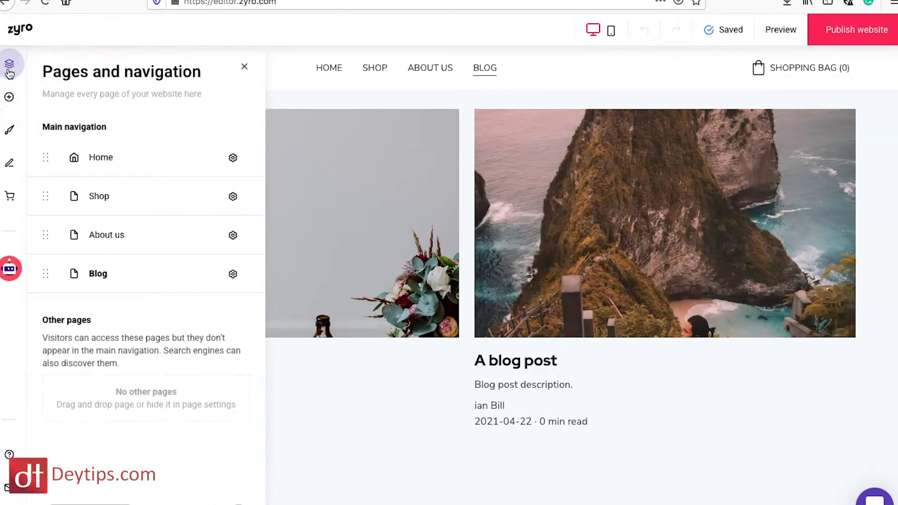
click(177, 205)
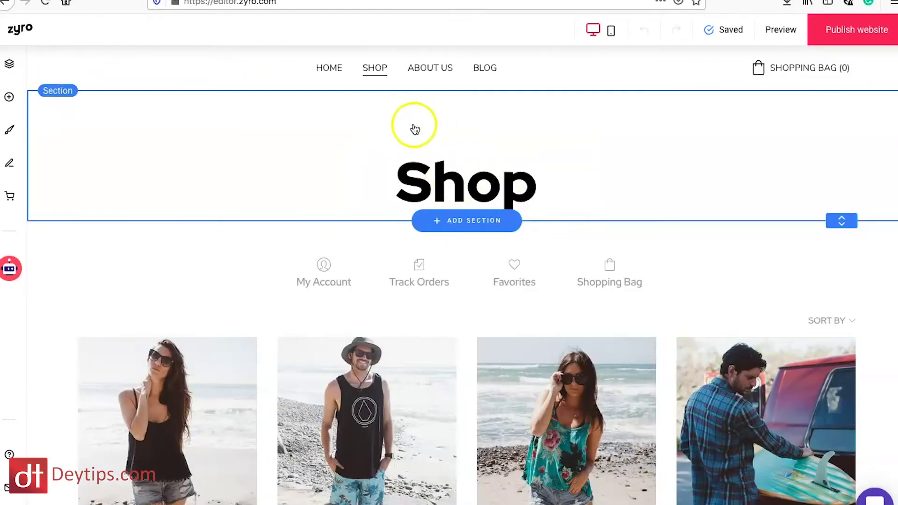
- Change the Shop page's main heading to "Shop Tanks tops"
scroll(471, 317, down, 2)
scroll(472, 281, up, 2)
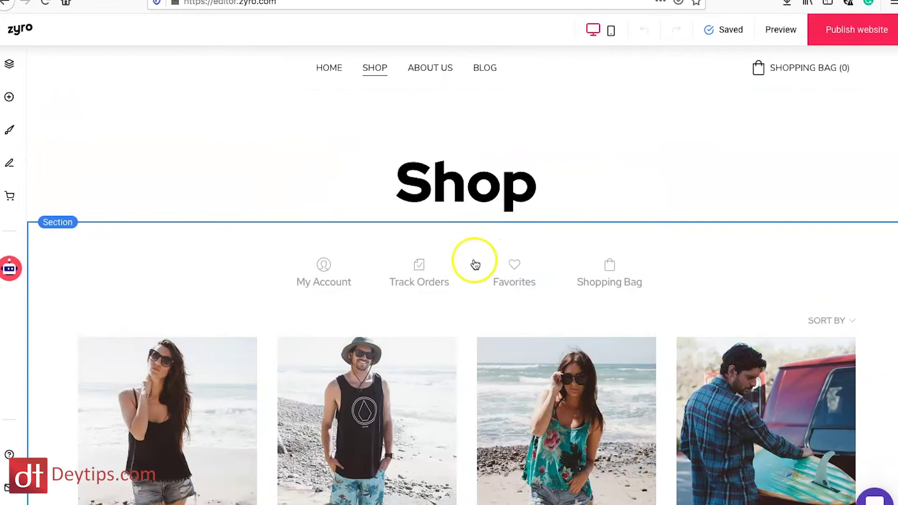
click(426, 179)
double_click(413, 175)
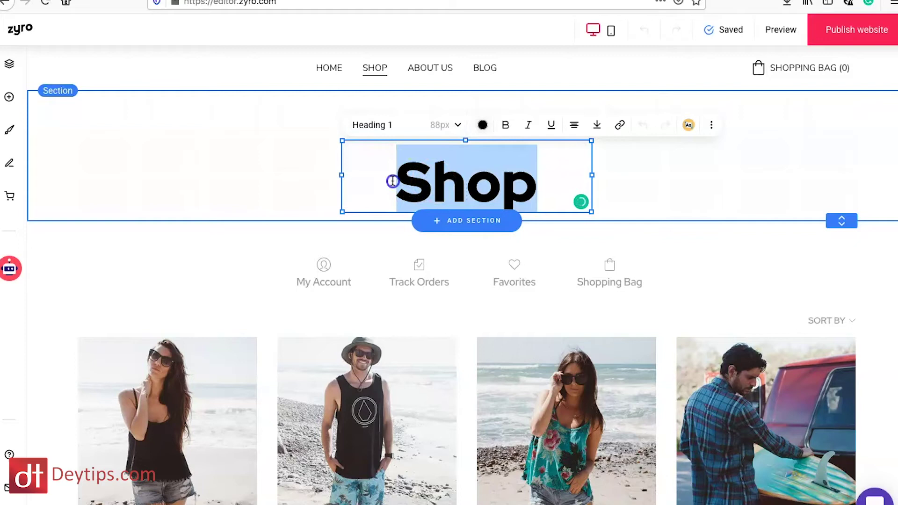
click(393, 180)
drag(393, 175, 533, 178)
click(546, 182)
text(Tanks)
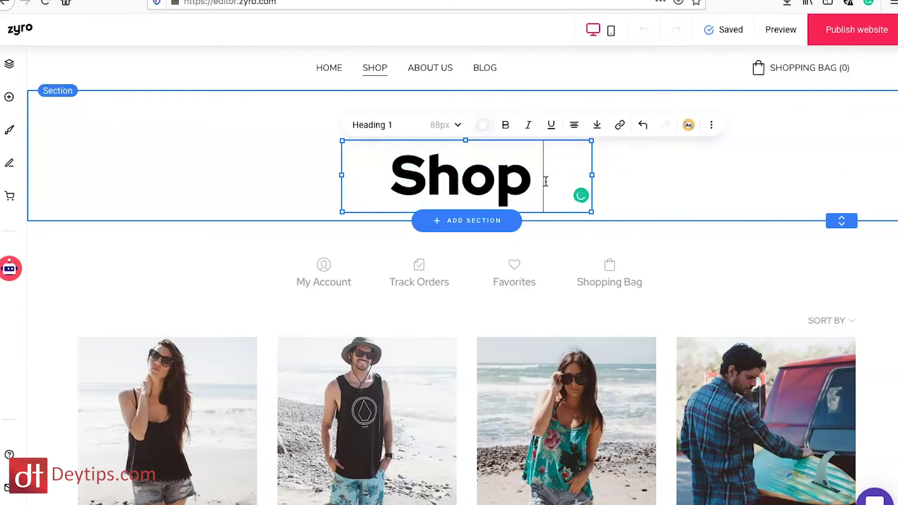
text( tops)
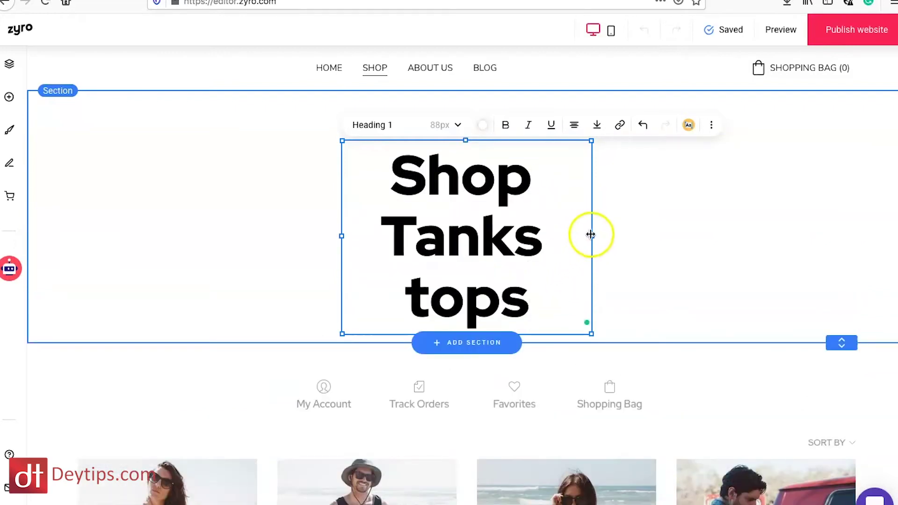
- Widen the "Shop Tanks tops" heading's text box so the first two words share a line, and check the heading's text style
drag(591, 236, 734, 232)
click(640, 323)
drag(599, 292, 383, 240)
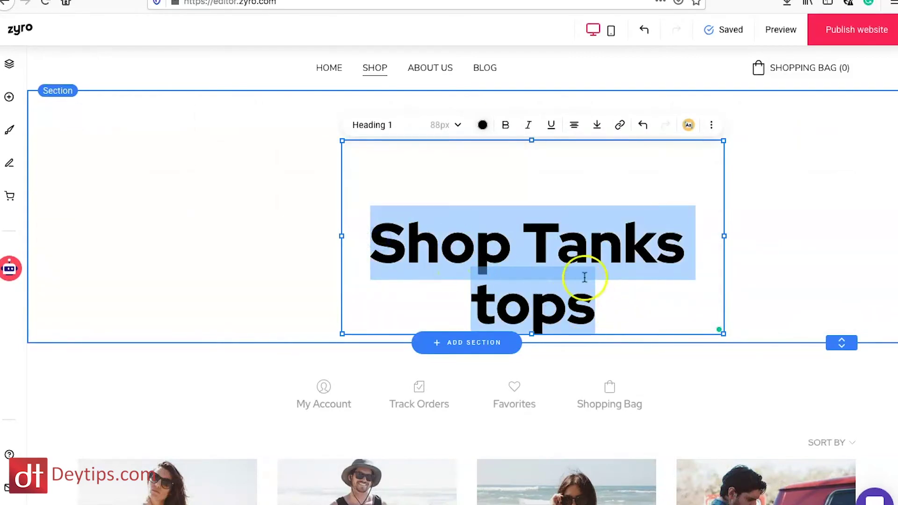
click(405, 129)
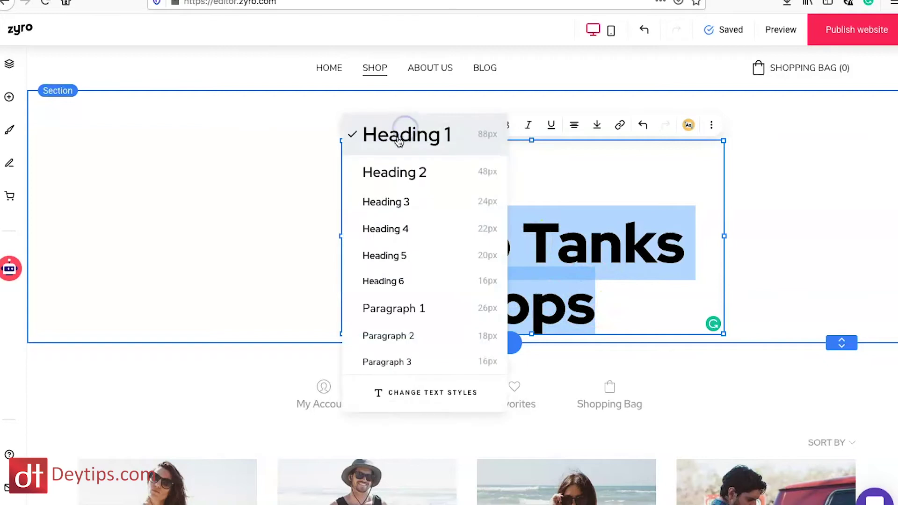
click(803, 259)
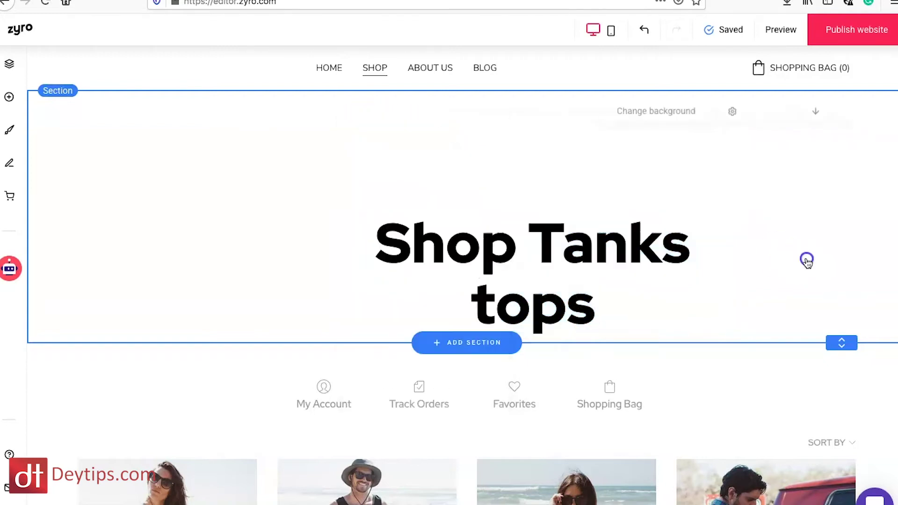
- Add a white Headlines section with a large centred title and button directly below the "Shop Tanks tops" section
scroll(570, 326, down, 3)
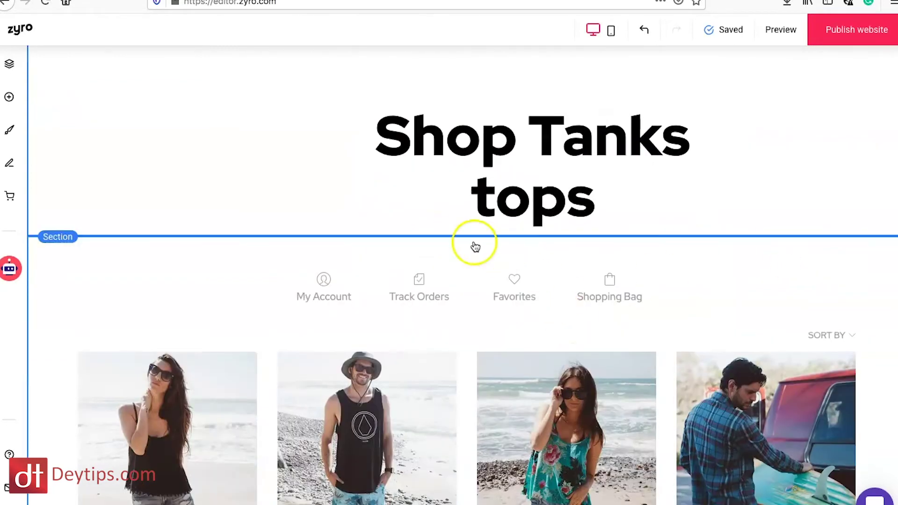
mouse_move(473, 246)
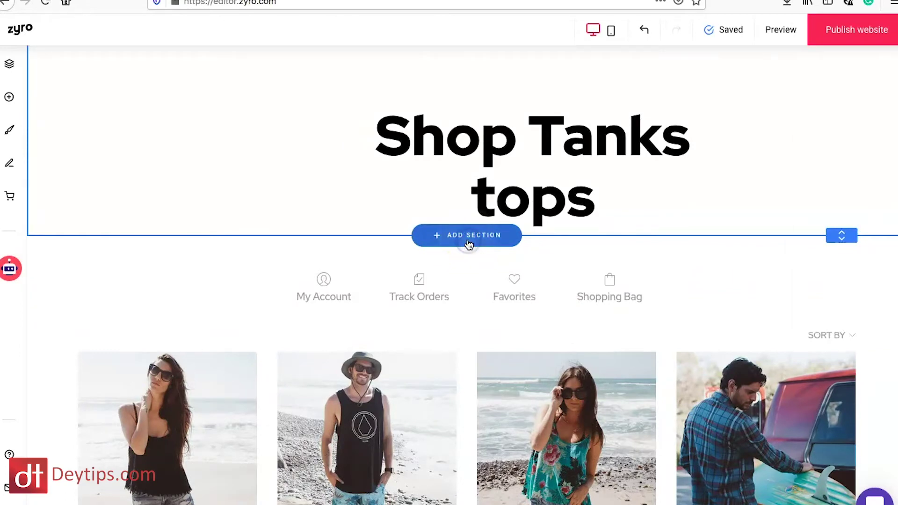
click(470, 246)
scroll(184, 260, down, 1)
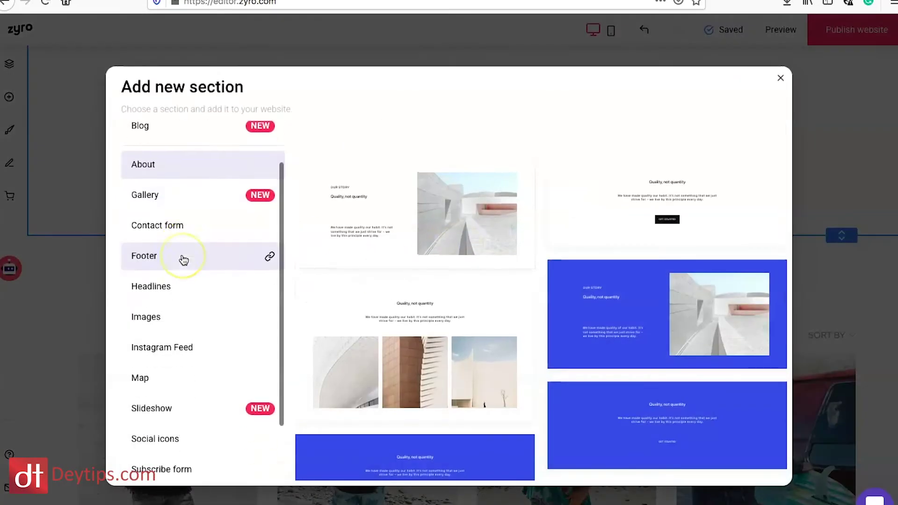
scroll(183, 259, down, 1)
click(184, 260)
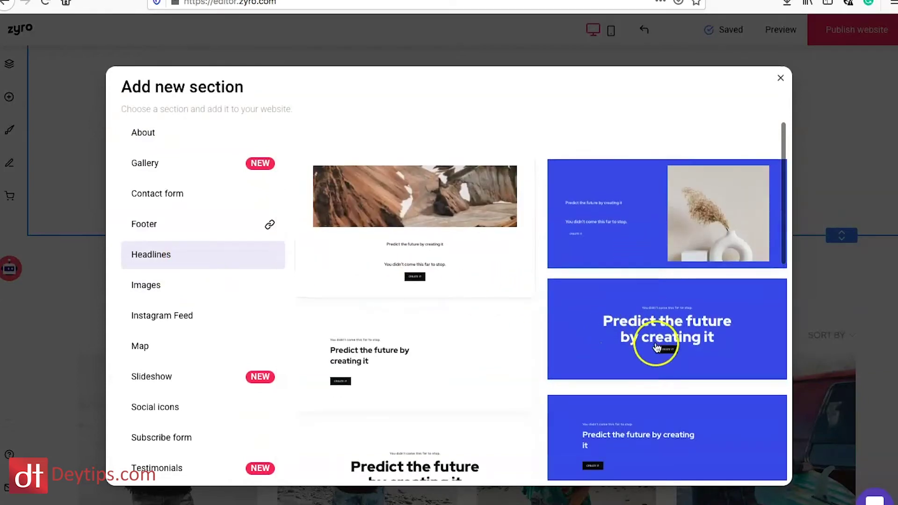
scroll(655, 334, down, 3)
scroll(657, 346, down, 2)
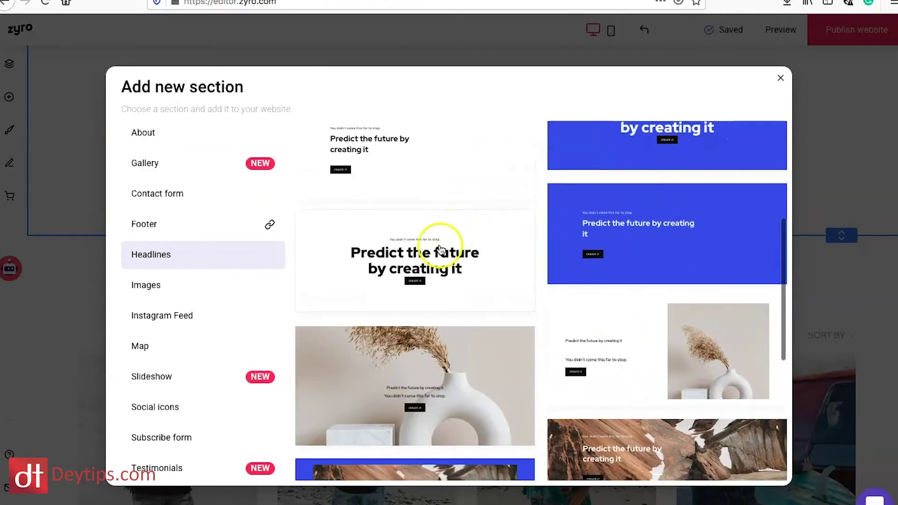
click(432, 252)
- Set the new section's title to Heading 2 and replace its text with "Best tanks tops to wear this summer"
click(567, 290)
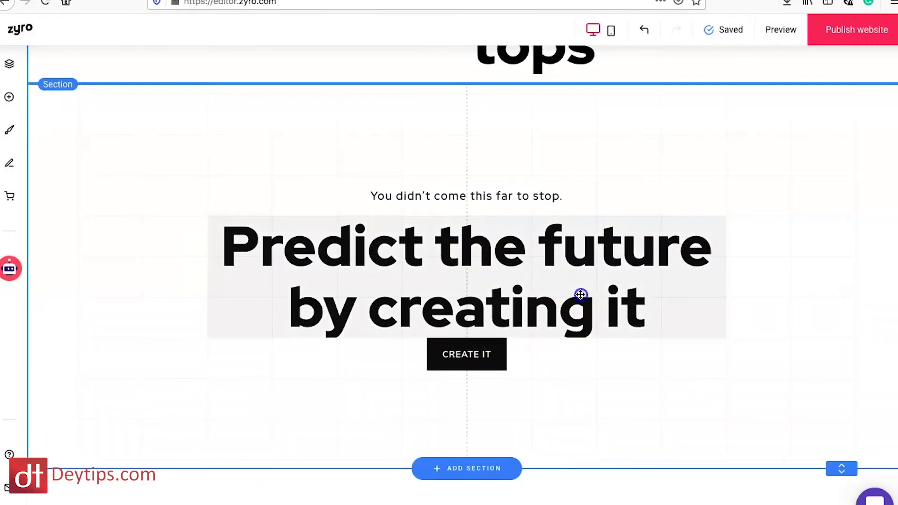
drag(637, 304, 654, 306)
double_click(654, 305)
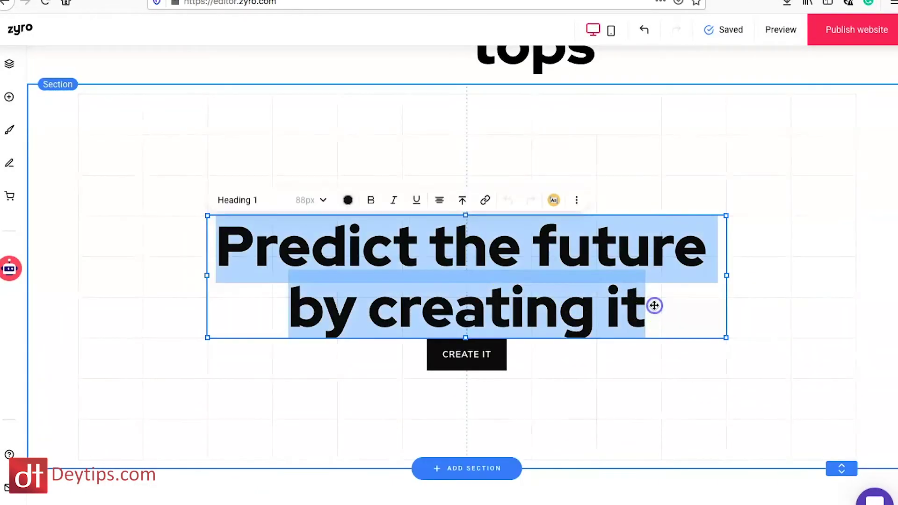
click(257, 201)
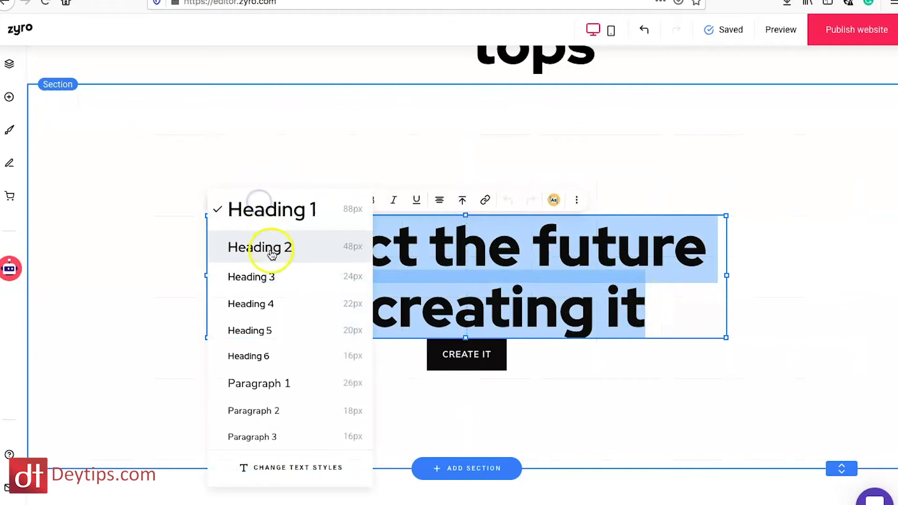
click(271, 245)
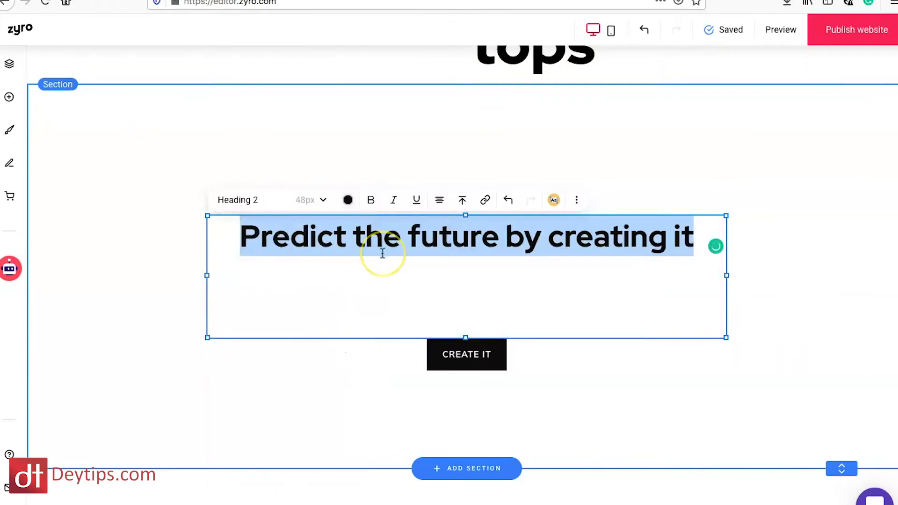
text(Best ta)
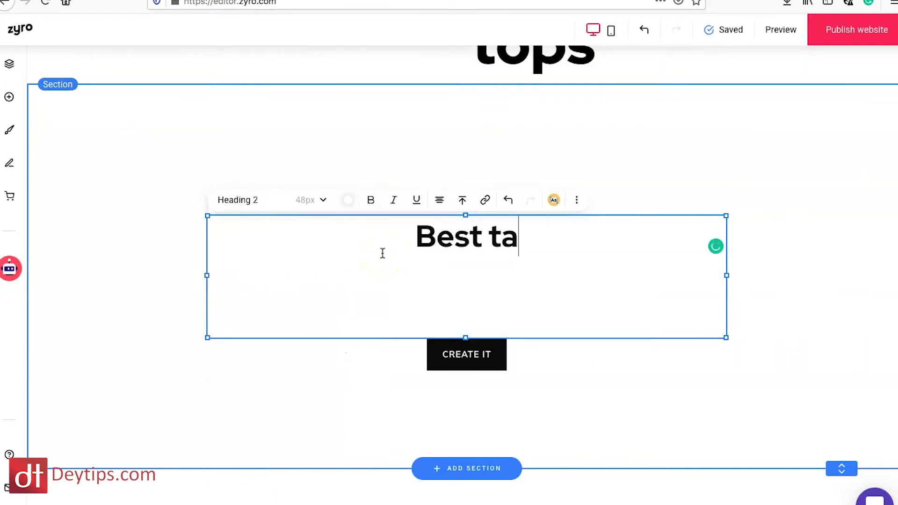
text(nks tops to w)
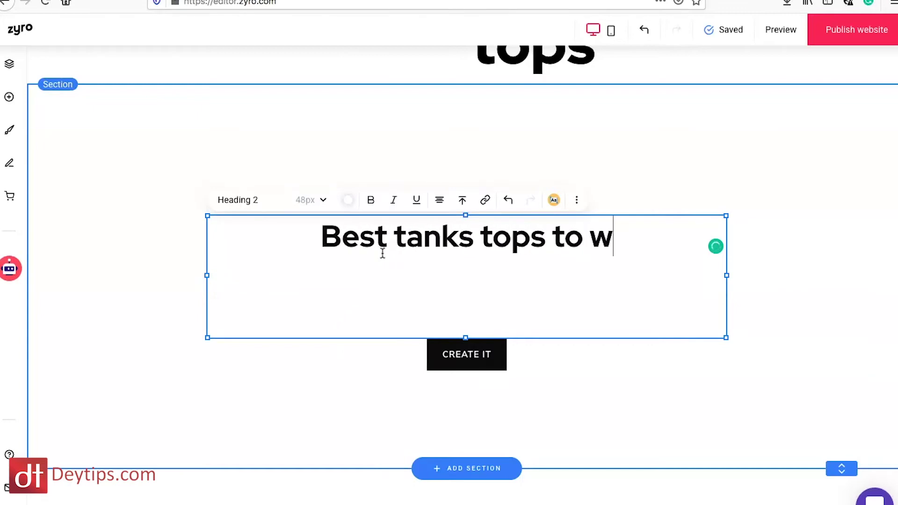
text(ear this summer)
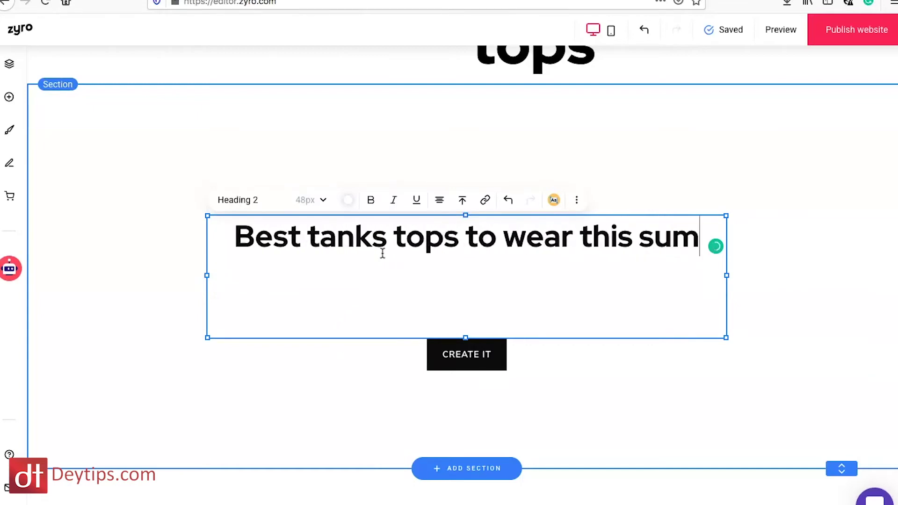
click(624, 431)
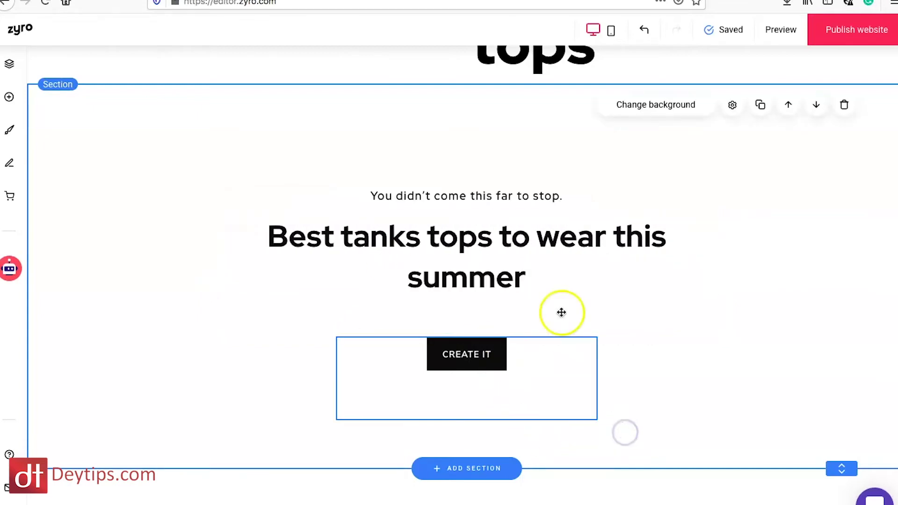
- Add a text element below the "CREATE IT" button and widen its box to span most of the section
scroll(494, 259, up, 4)
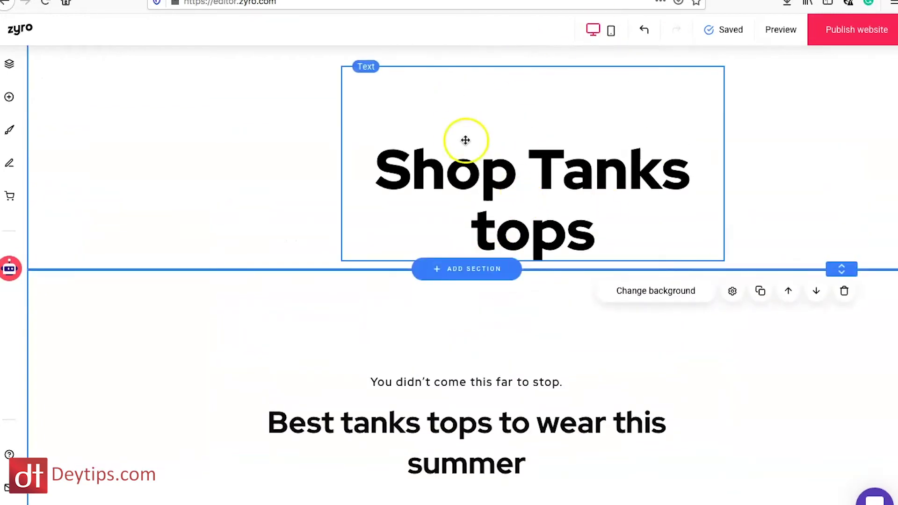
scroll(498, 141, up, 2)
scroll(518, 293, down, 5)
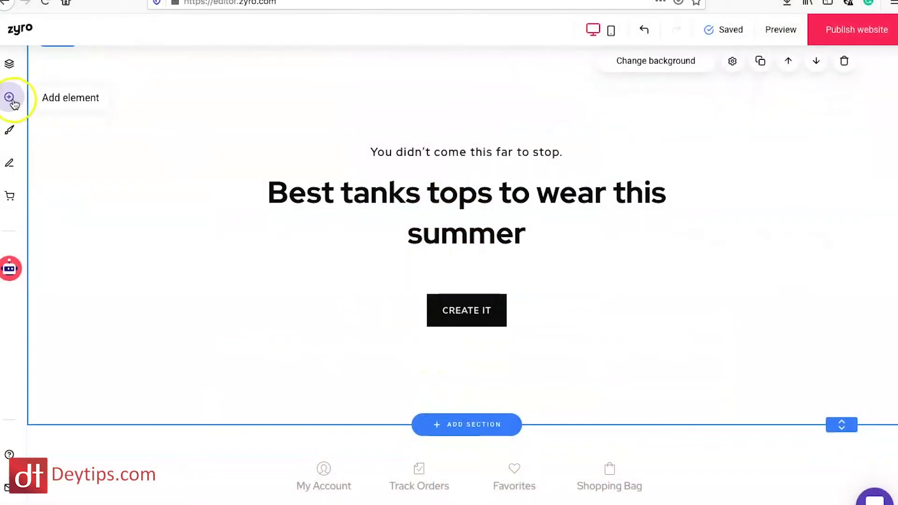
click(10, 98)
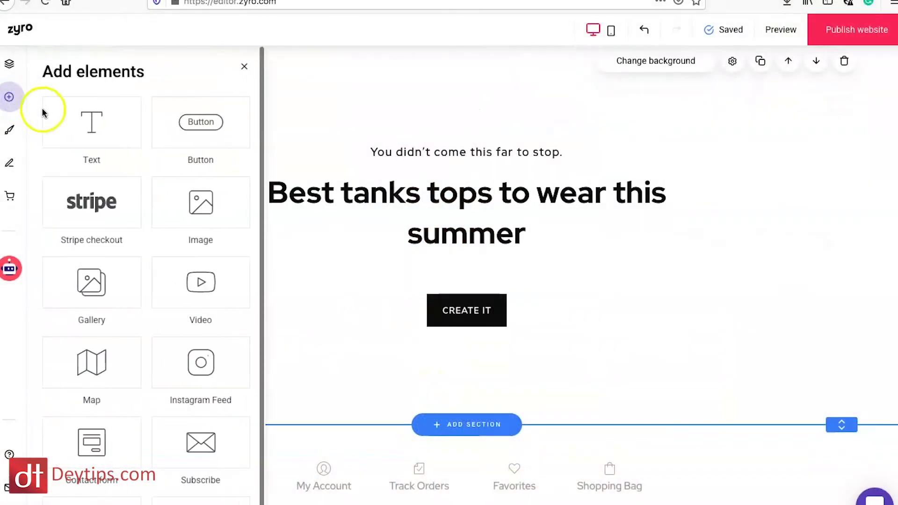
drag(101, 130, 483, 318)
drag(457, 369, 462, 460)
drag(419, 353, 466, 280)
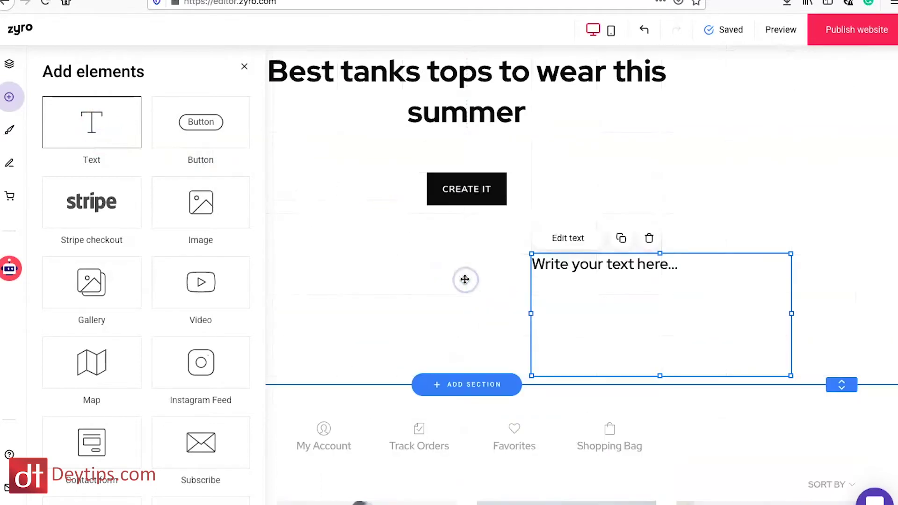
drag(531, 313, 200, 337)
click(243, 65)
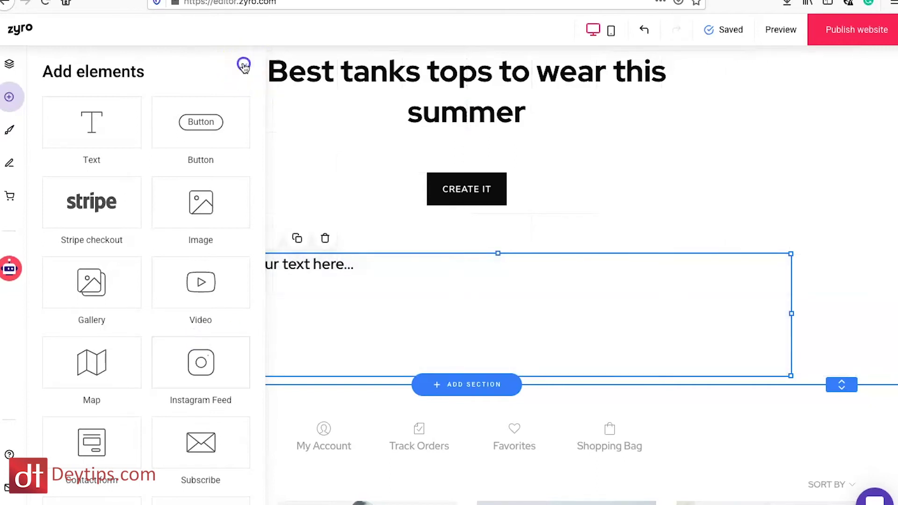
- Move the new text box so it is roughly centred under the button, and open its placeholder text for editing
click(337, 270)
drag(337, 270, 315, 275)
double_click(324, 280)
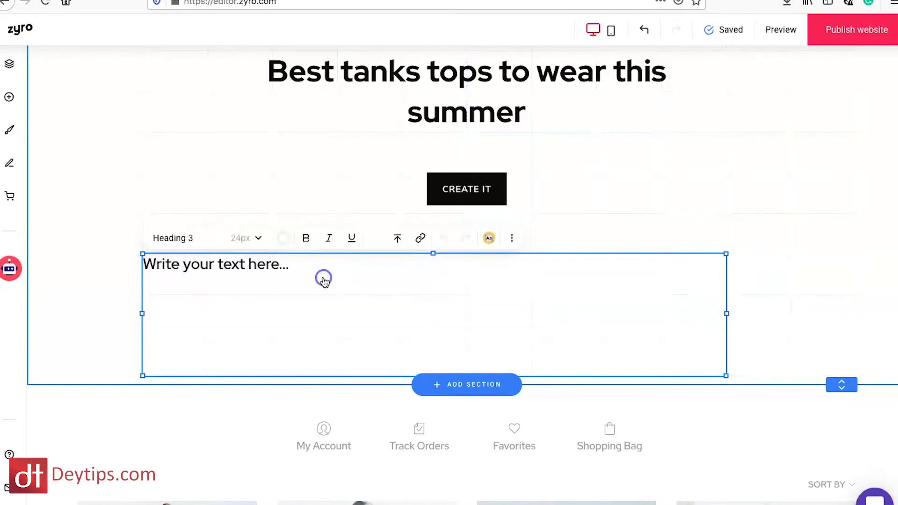
triple_click(279, 264)
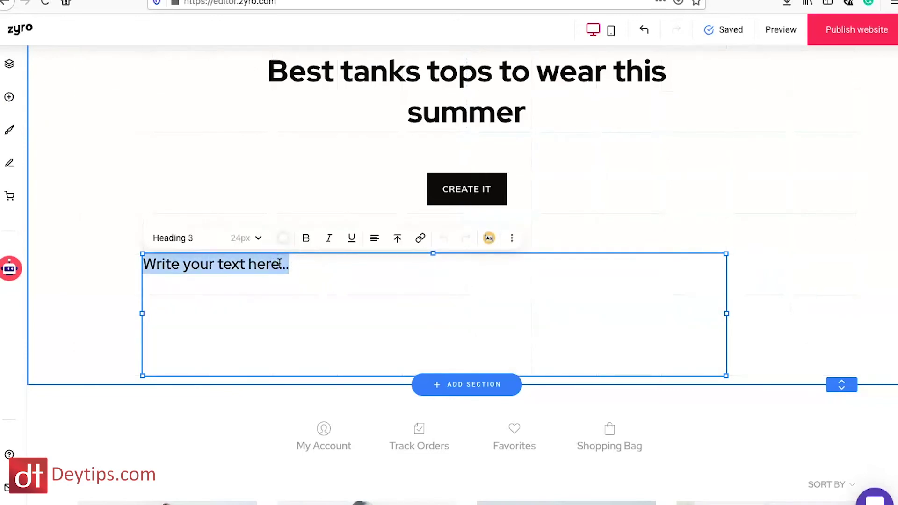
click(315, 267)
- Add a section with two side-by-side images between the product list and the footer of the Shop page
scroll(315, 267, up, 6)
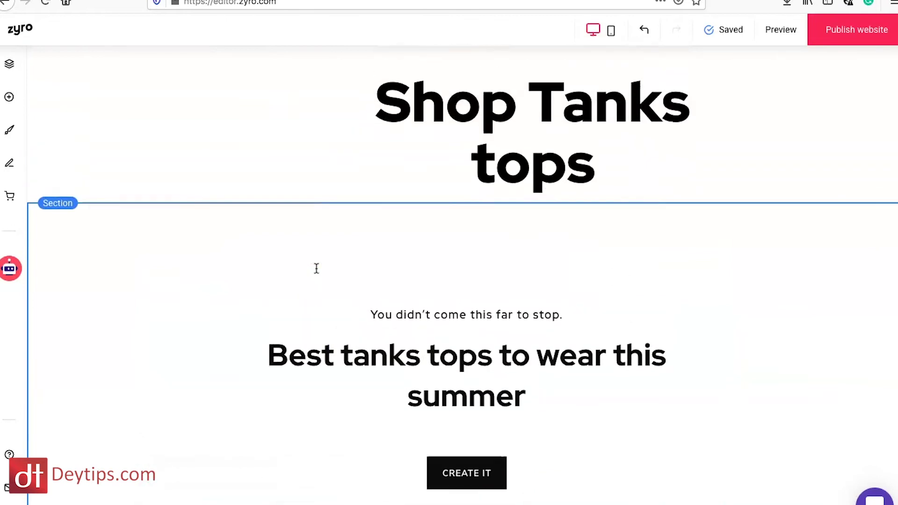
scroll(316, 268, down, 3)
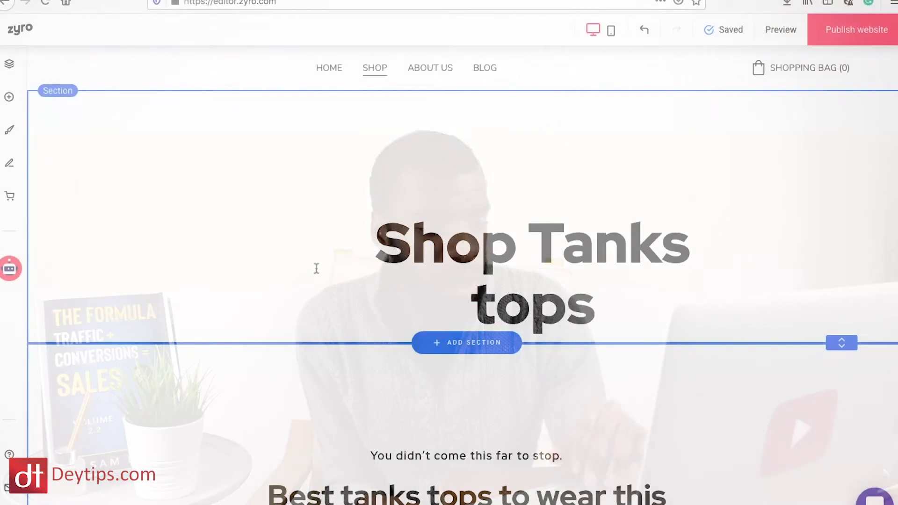
scroll(317, 268, down, 5)
scroll(316, 269, down, 8)
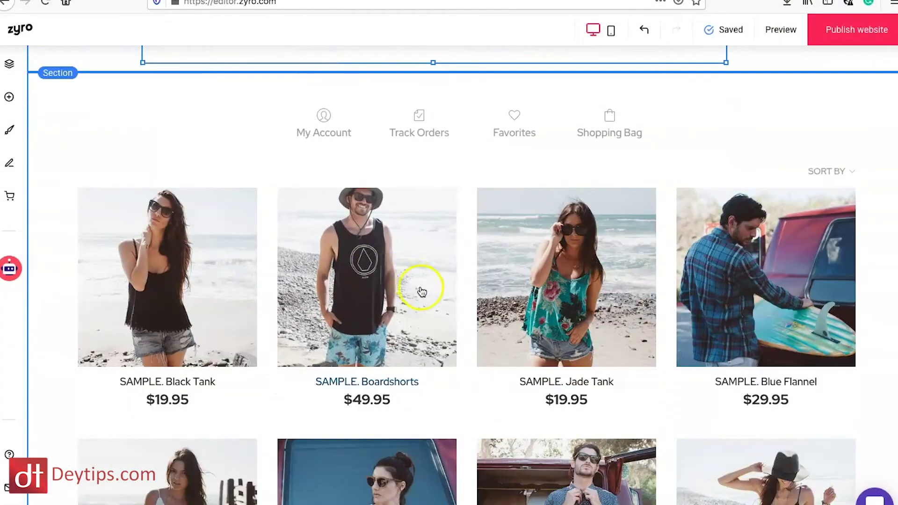
scroll(431, 381, down, 10)
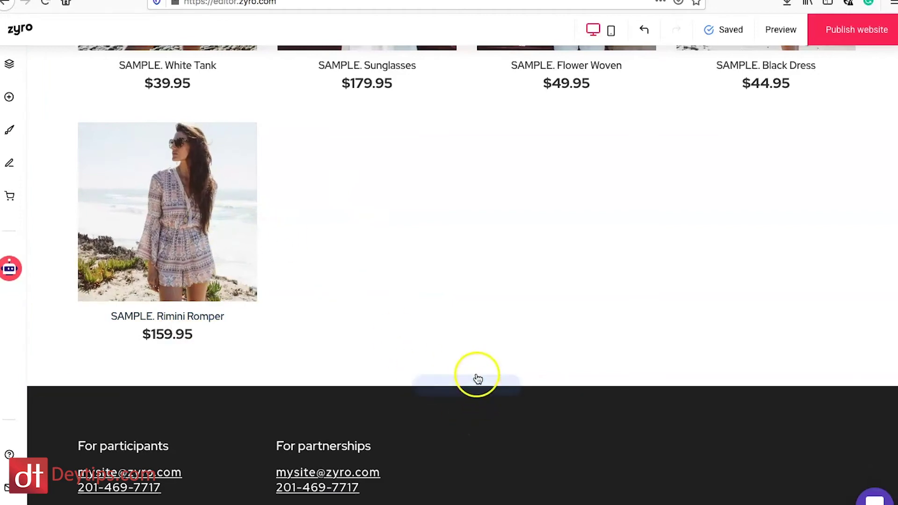
click(477, 385)
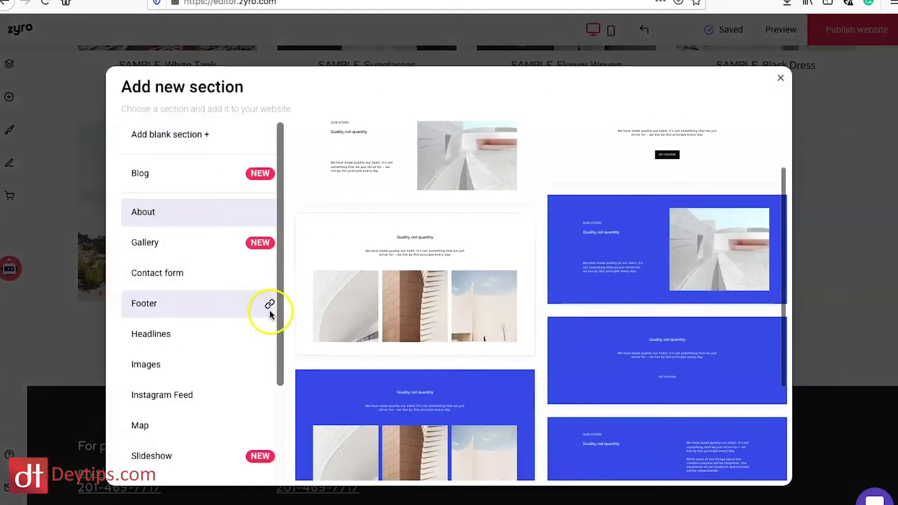
scroll(185, 304, down, 1)
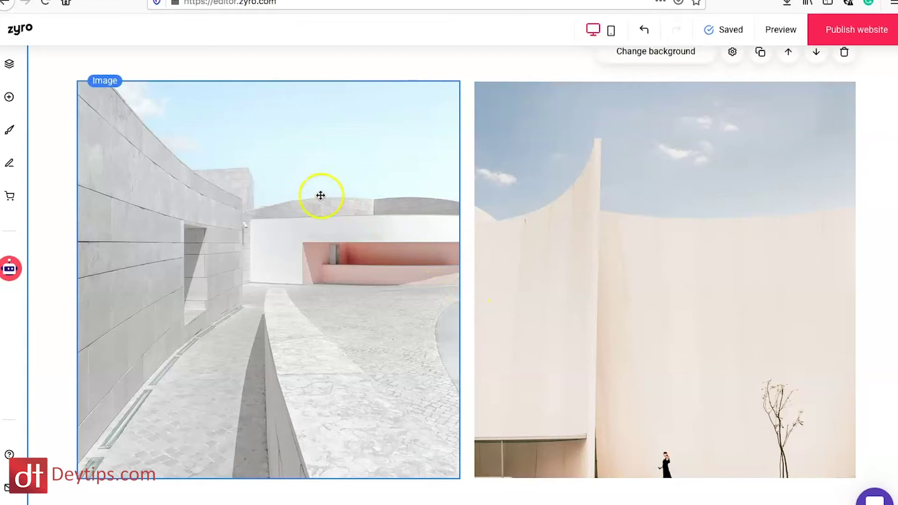
- Examine the alt text option in the SEO settings of the left-hand image in the new two-image section
click(241, 173)
scroll(111, 76, up, 1)
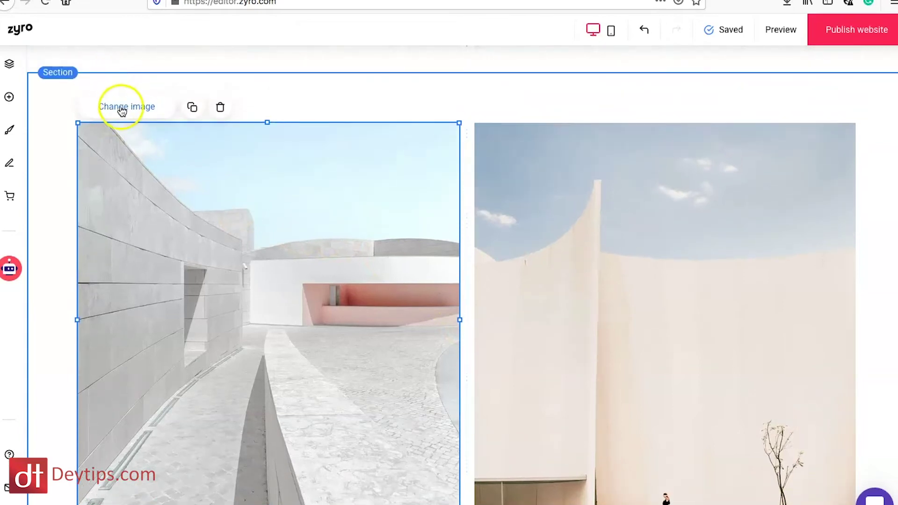
click(123, 109)
scroll(566, 316, down, 1)
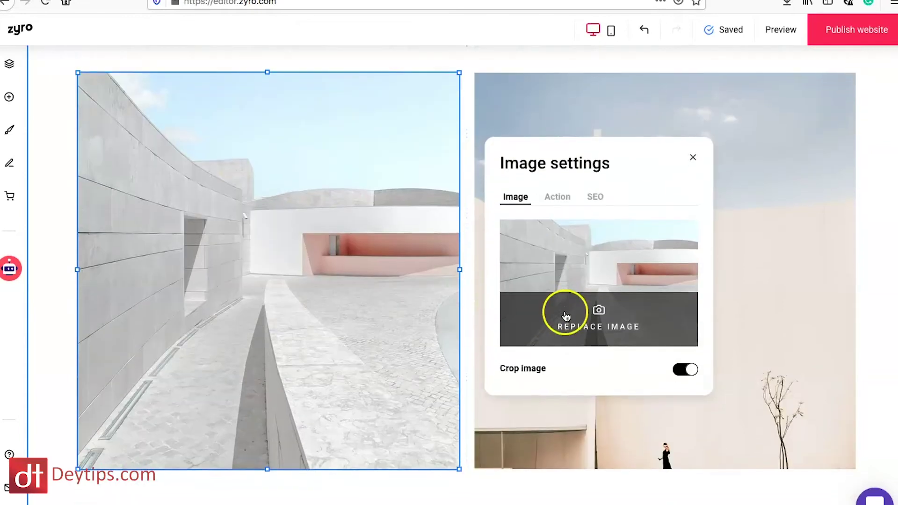
click(596, 196)
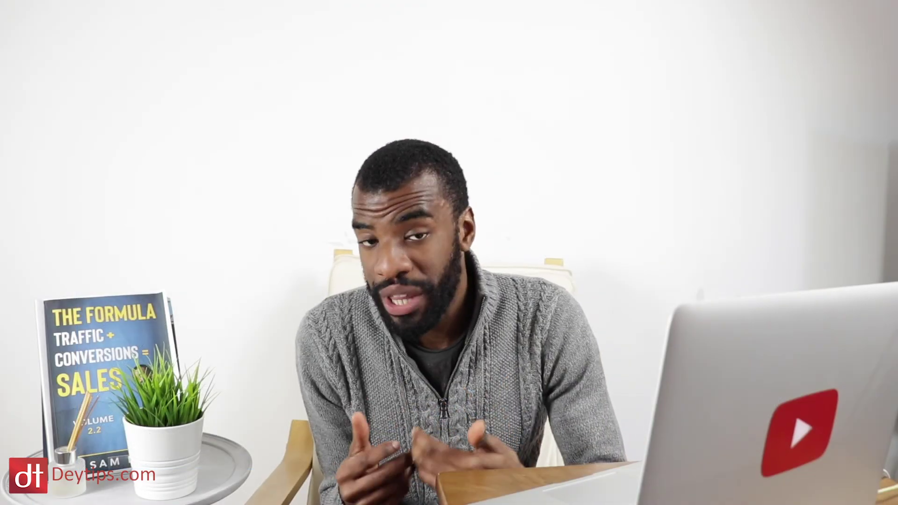
click(547, 261)
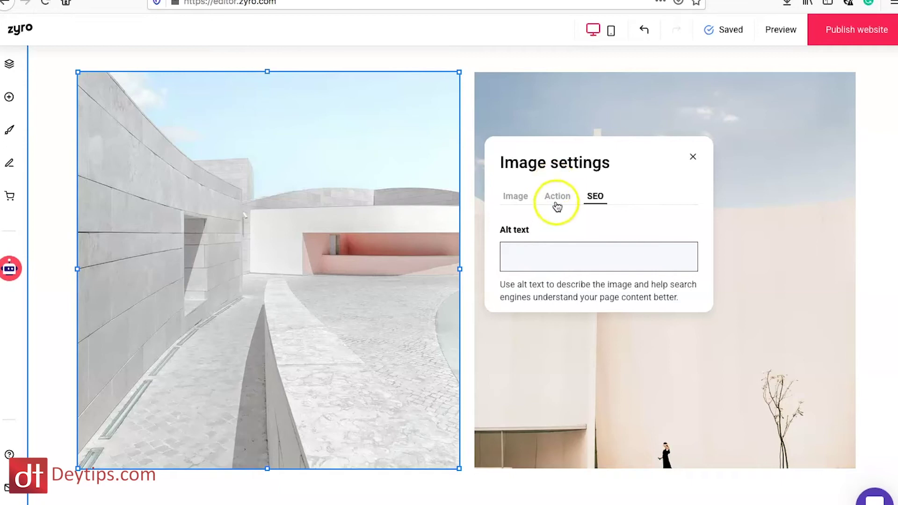
scroll(452, 270, up, 20)
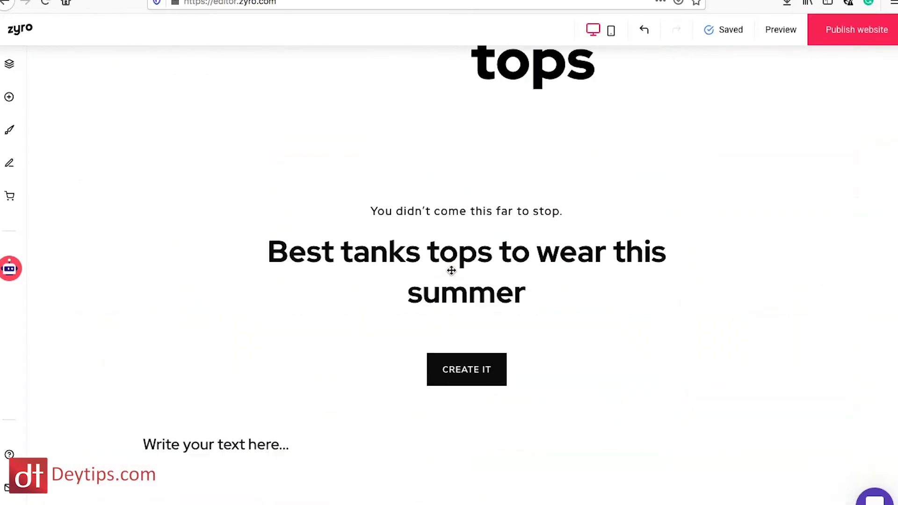
scroll(452, 270, up, 5)
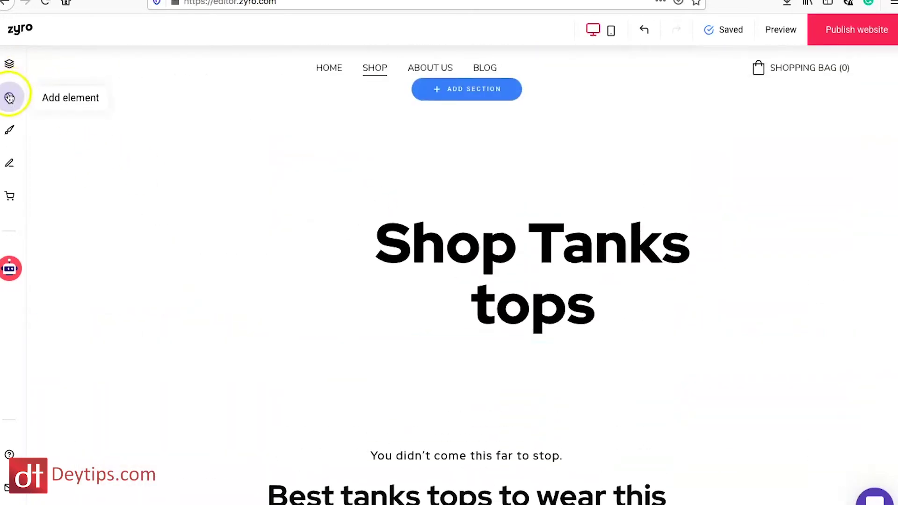
- Open the Home page's settings and examine its name in navigation
click(10, 63)
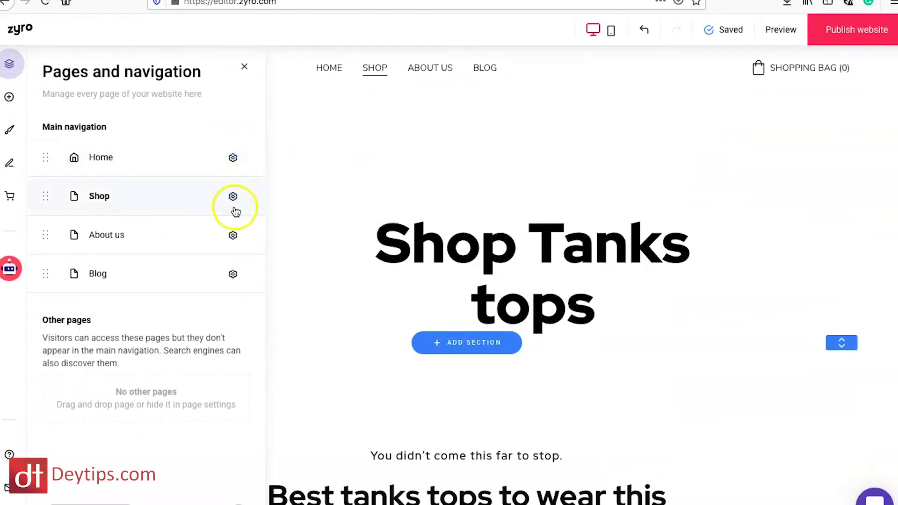
click(233, 160)
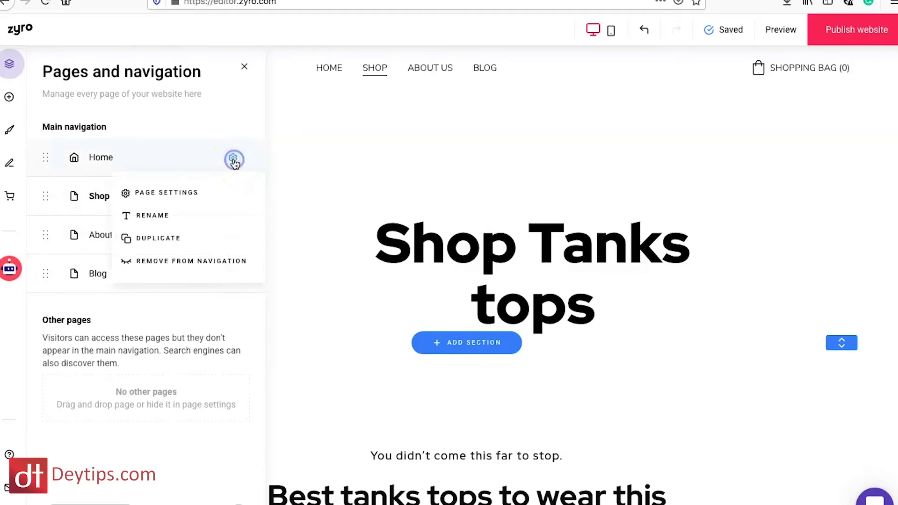
click(186, 195)
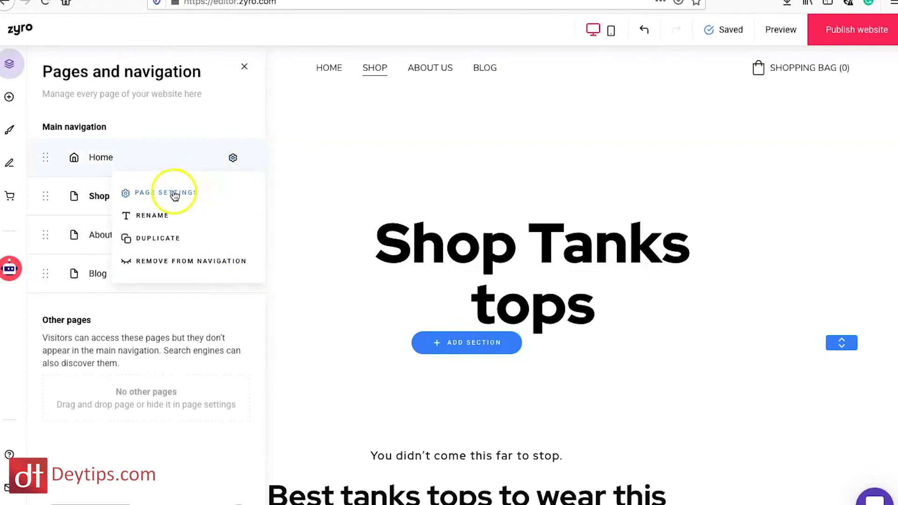
click(173, 194)
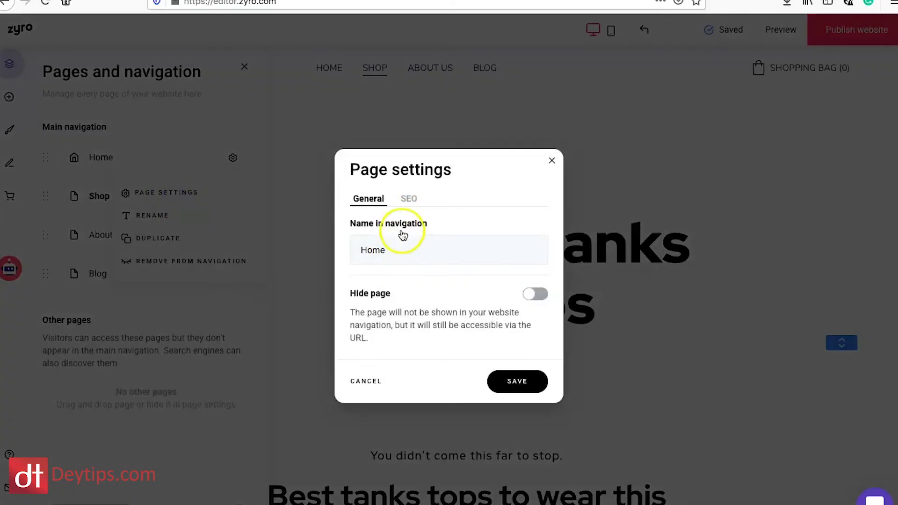
click(403, 249)
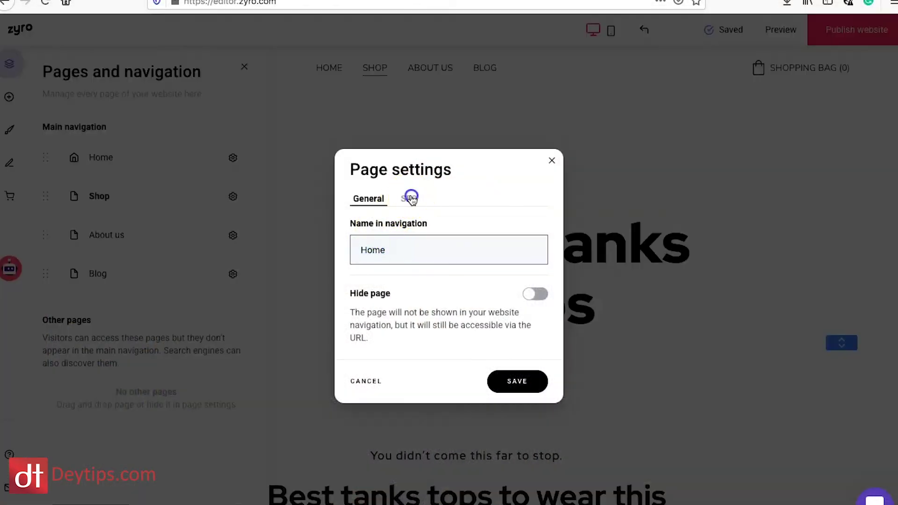
- Examine the page title and page description fields in the Home page's SEO settings
click(409, 199)
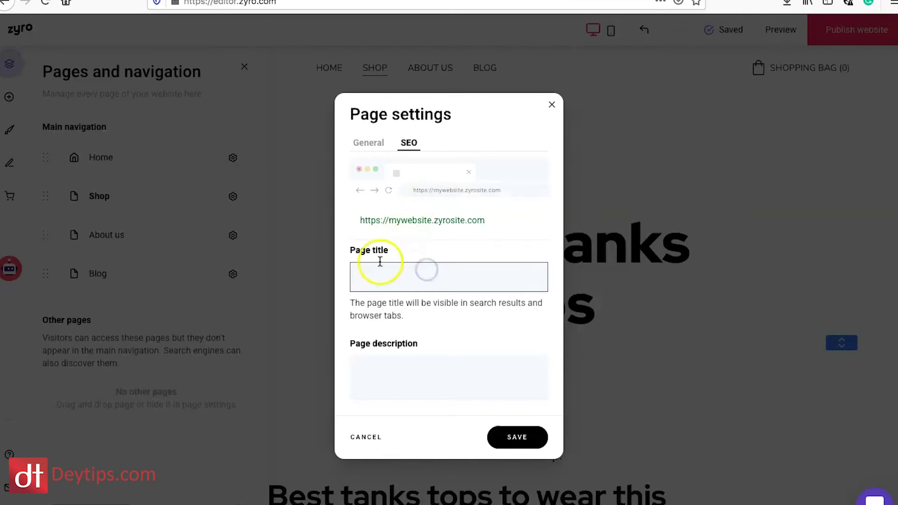
click(386, 385)
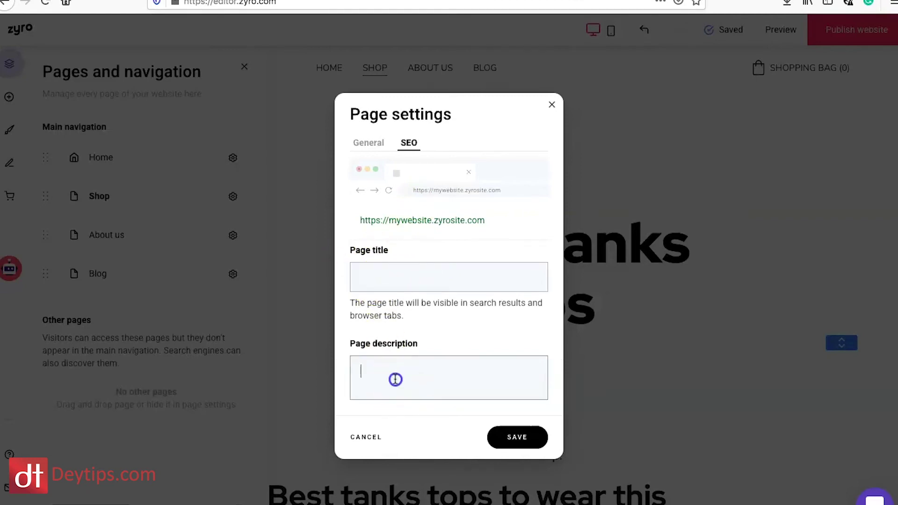
click(405, 272)
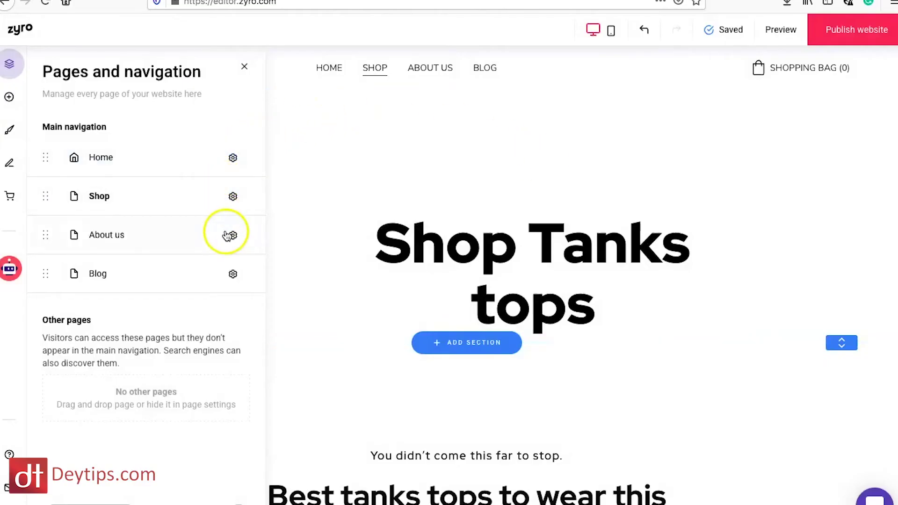
- Open the Shop page's general settings and examine its page URL field
click(234, 200)
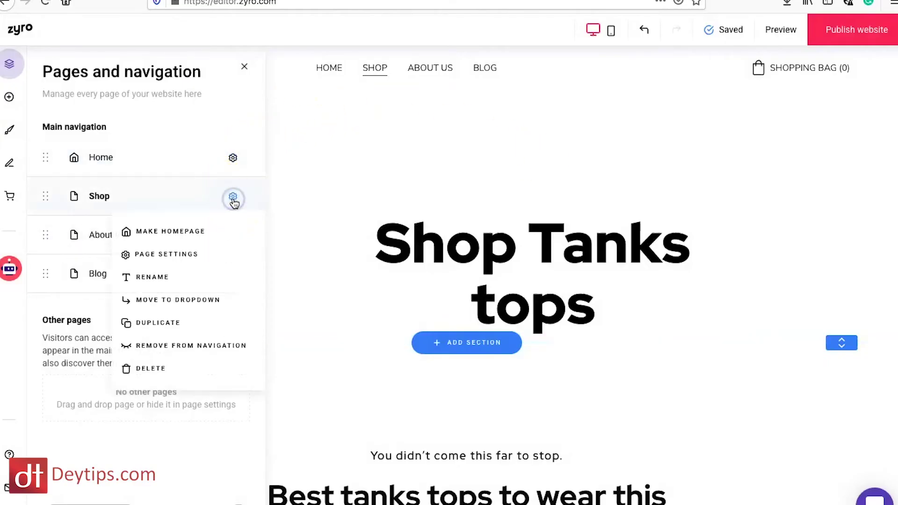
click(177, 259)
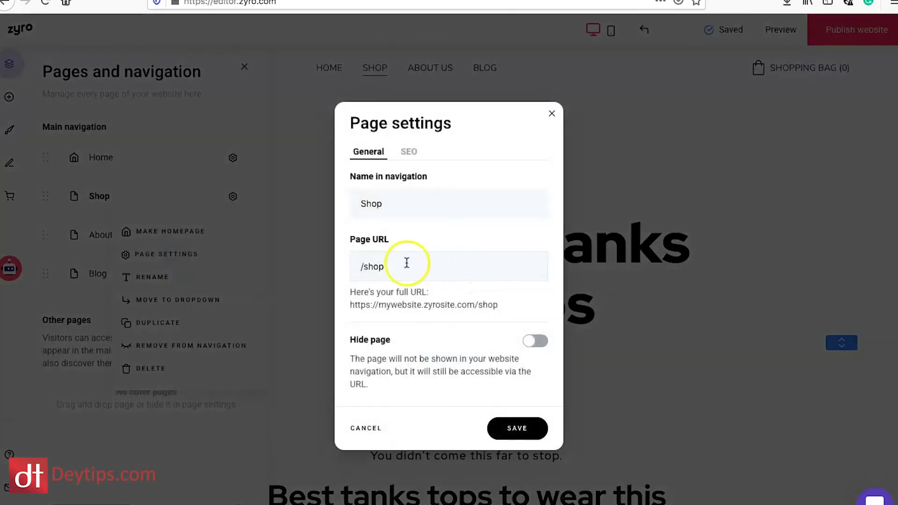
click(397, 265)
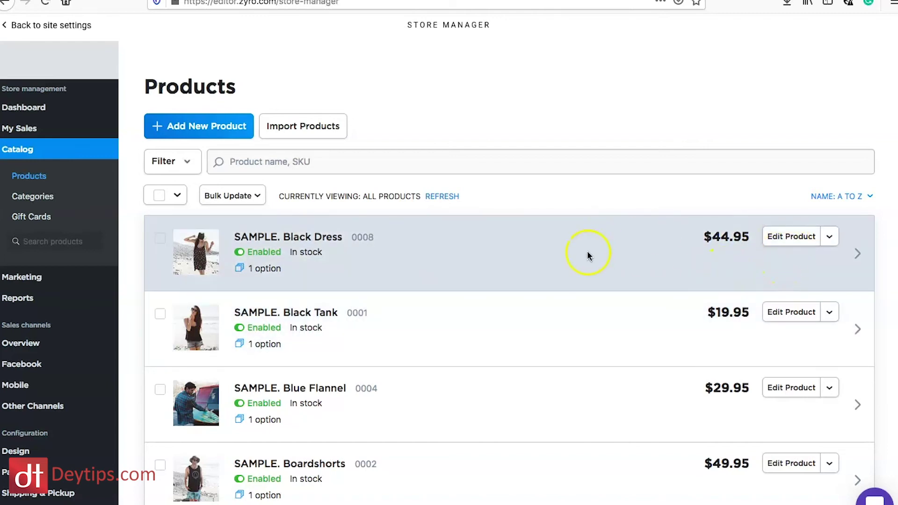
- Open the "SAMPLE. Black Dress" product from the store catalog for editing and examine its name and description
scroll(682, 357, down, 10)
scroll(683, 354, up, 10)
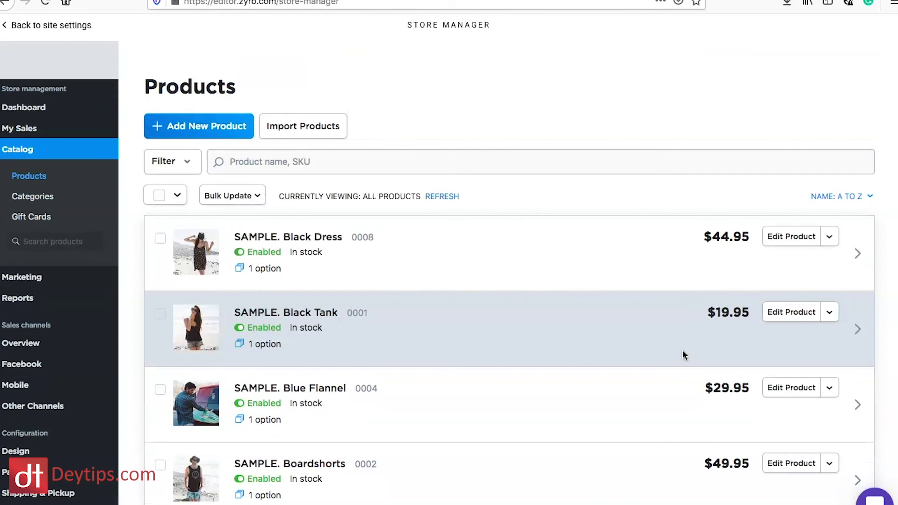
click(791, 239)
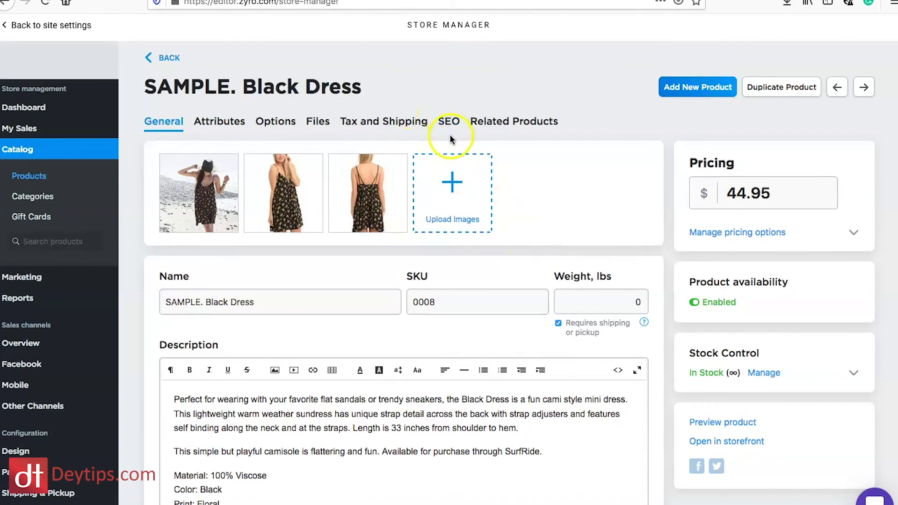
scroll(424, 233, down, 2)
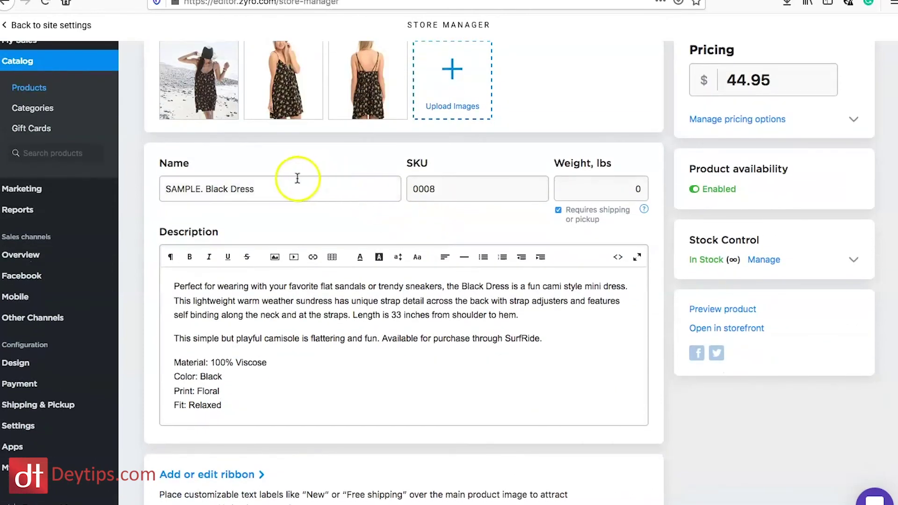
click(278, 183)
mouse_move(243, 178)
mouse_down()
mouse_move(172, 176)
mouse_move(301, 187)
mouse_move(149, 170)
mouse_move(283, 182)
mouse_move(169, 192)
mouse_move(256, 187)
mouse_up()
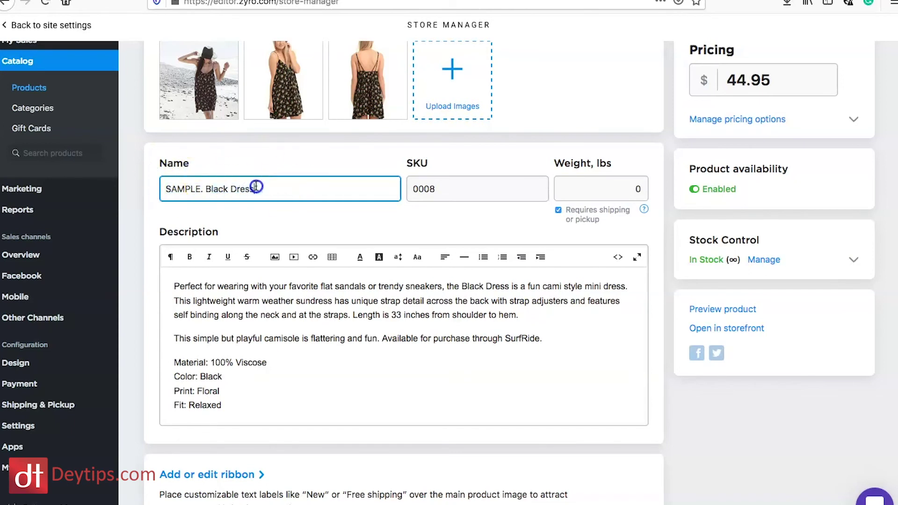
drag(227, 408, 266, 409)
scroll(265, 411, down, 2)
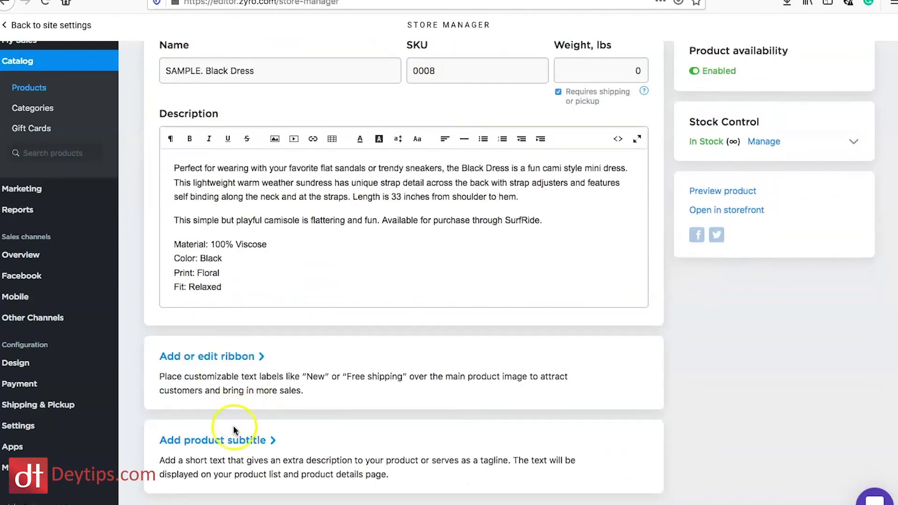
- Open the product subtitle field of the Black Dress for editing
click(235, 439)
scroll(267, 455, down, 1)
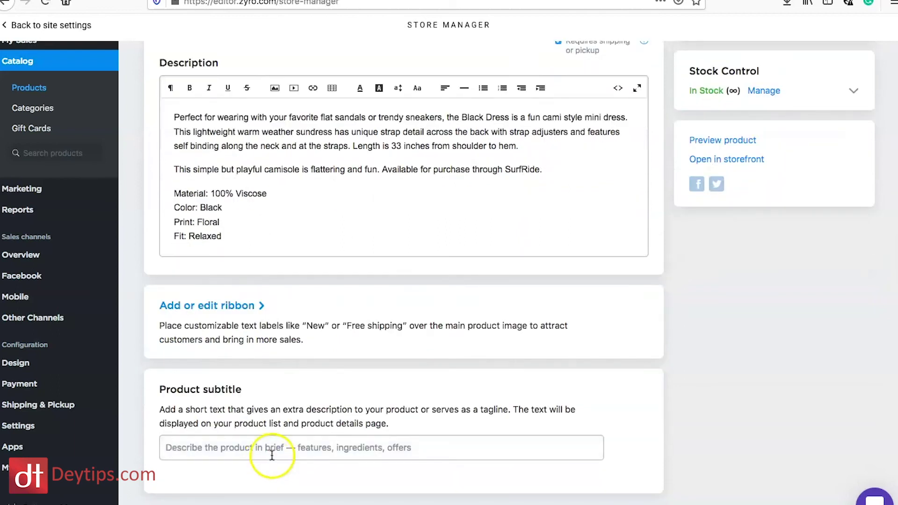
click(336, 450)
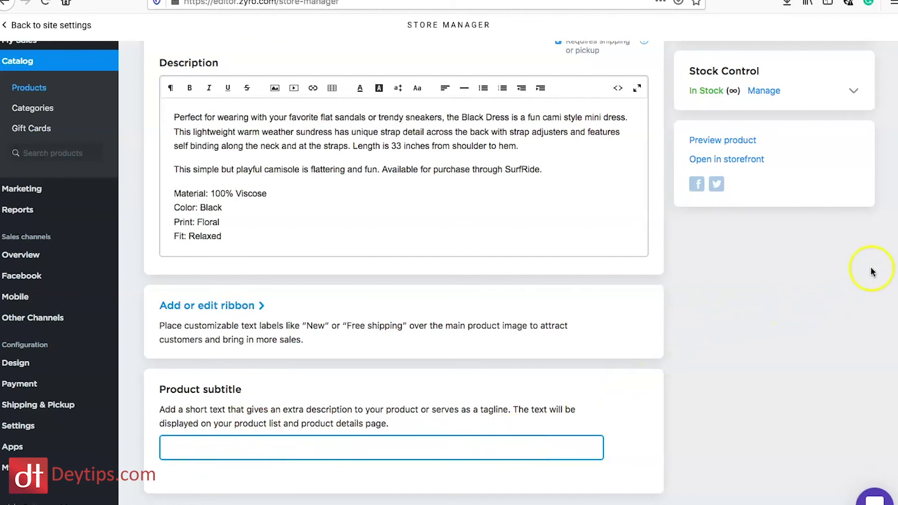
scroll(873, 272, up, 6)
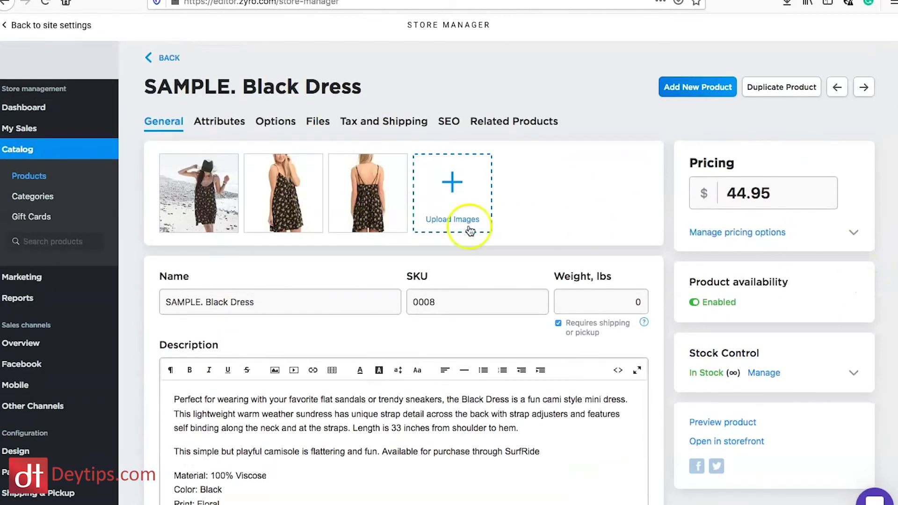
- Examine the page title and meta description in the Black Dress product's SEO settings
click(450, 123)
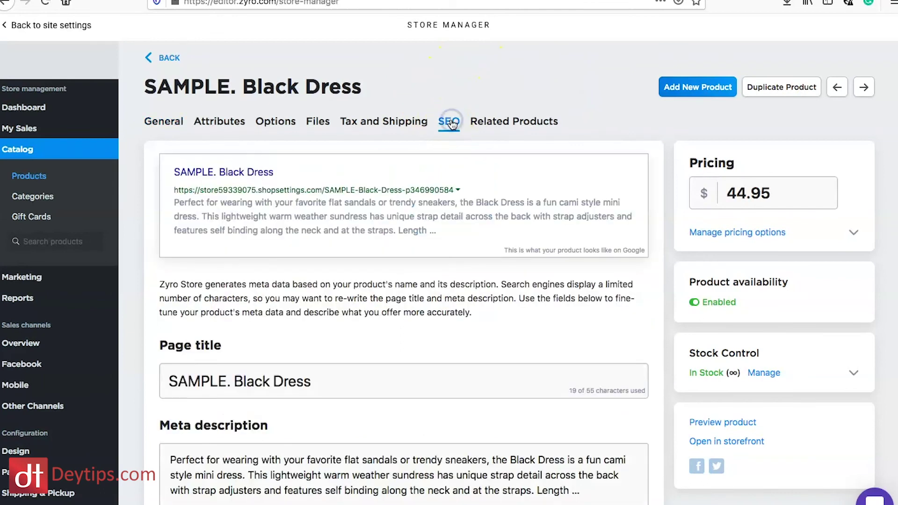
scroll(635, 293, down, 2)
triple_click(345, 293)
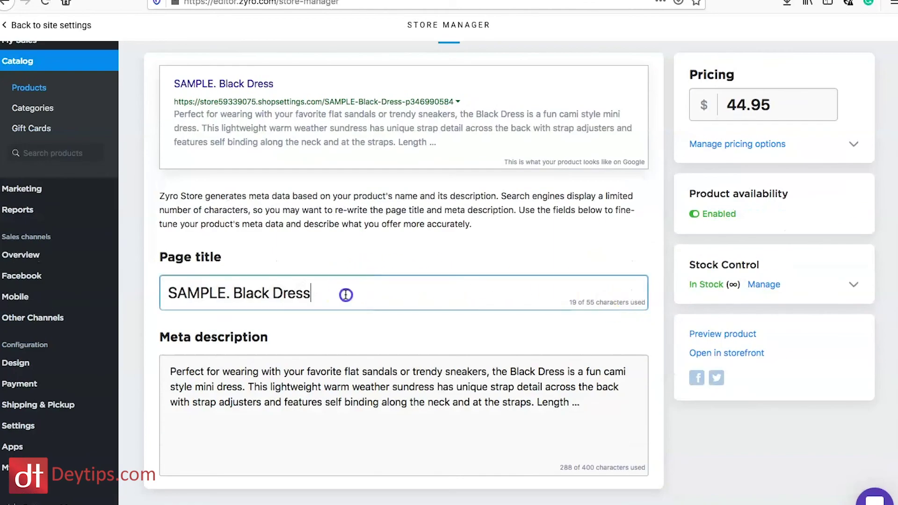
click(301, 287)
drag(300, 287, 149, 269)
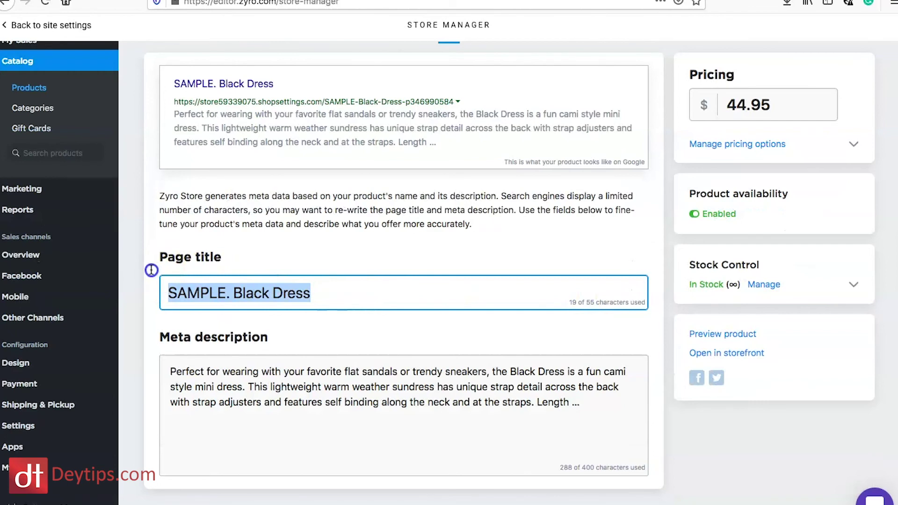
drag(554, 397, 186, 358)
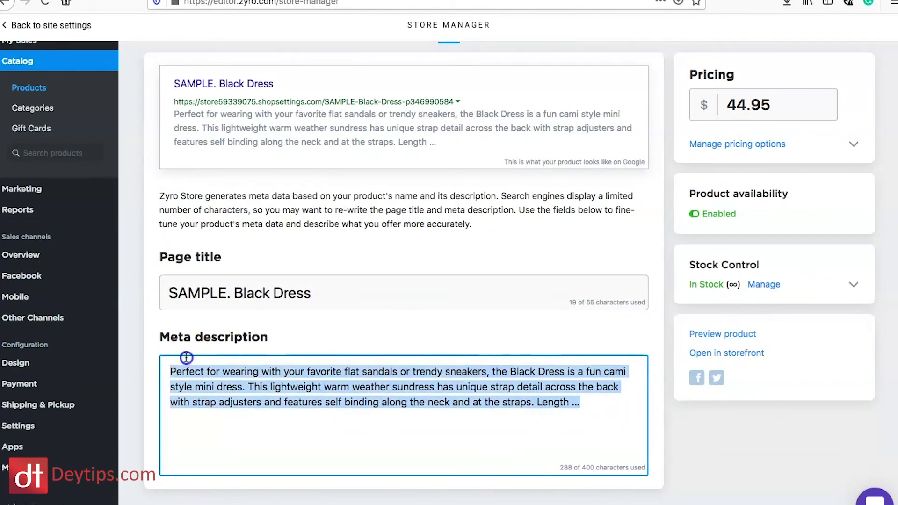
- Try appending the separators "| | |" to the Black Dress's SEO page title
click(323, 291)
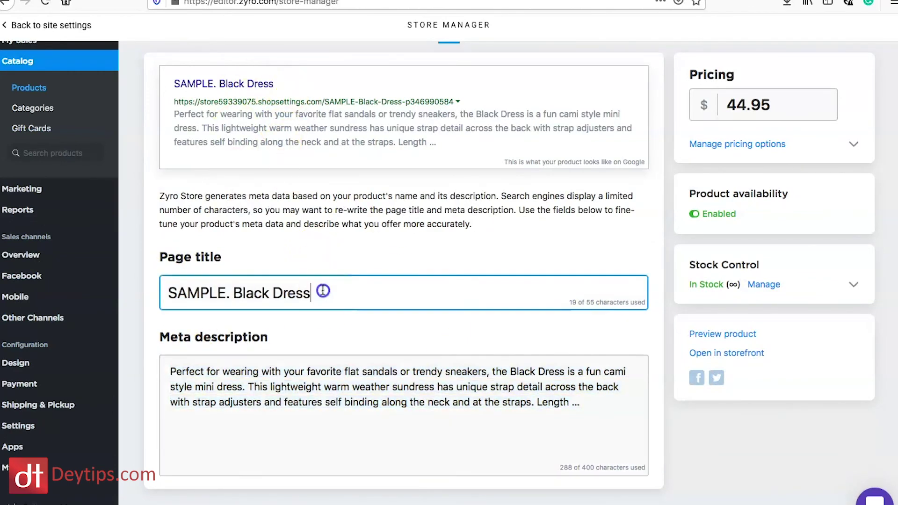
text(| | |)
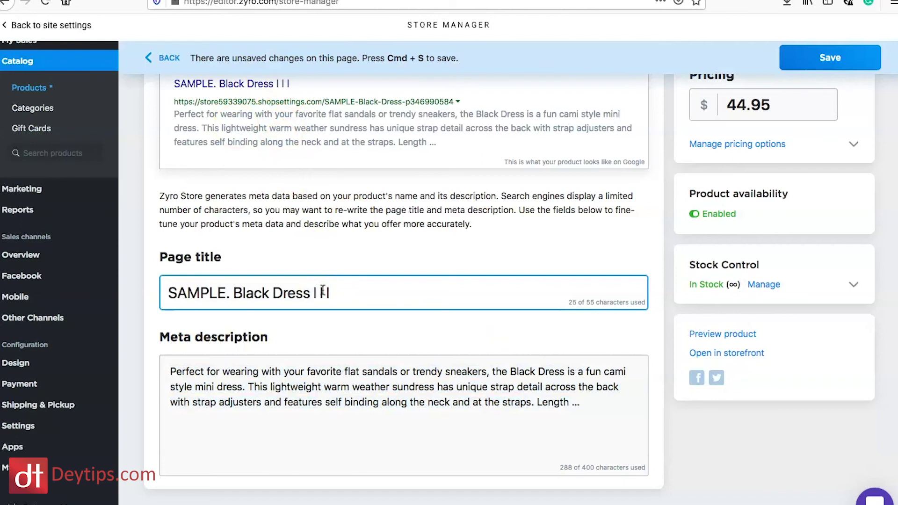
scroll(278, 155, up, 1)
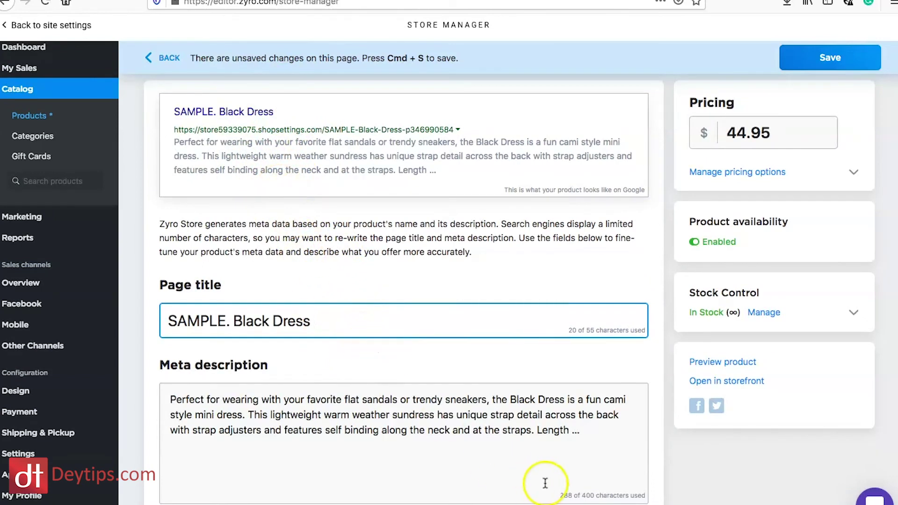
- Compare the Black Dress's SEO page title and meta description with its general product name and description
triple_click(601, 449)
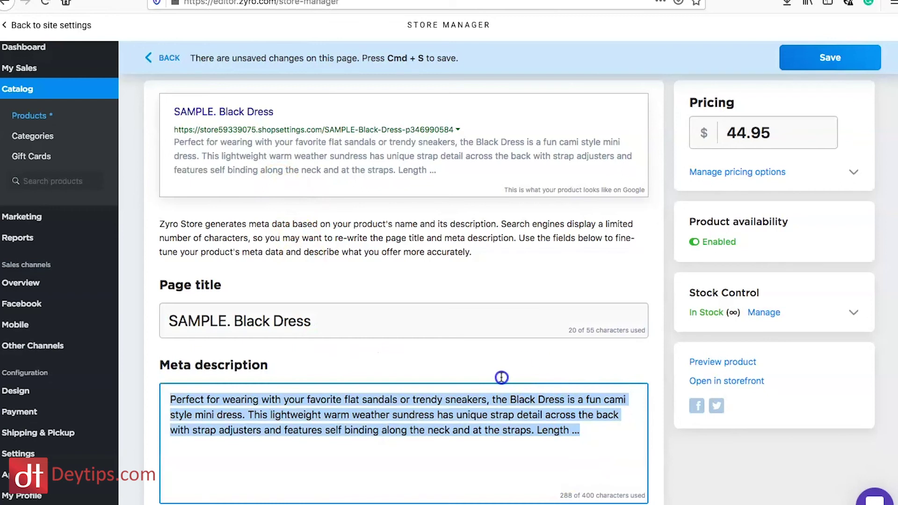
click(309, 318)
triple_click(301, 318)
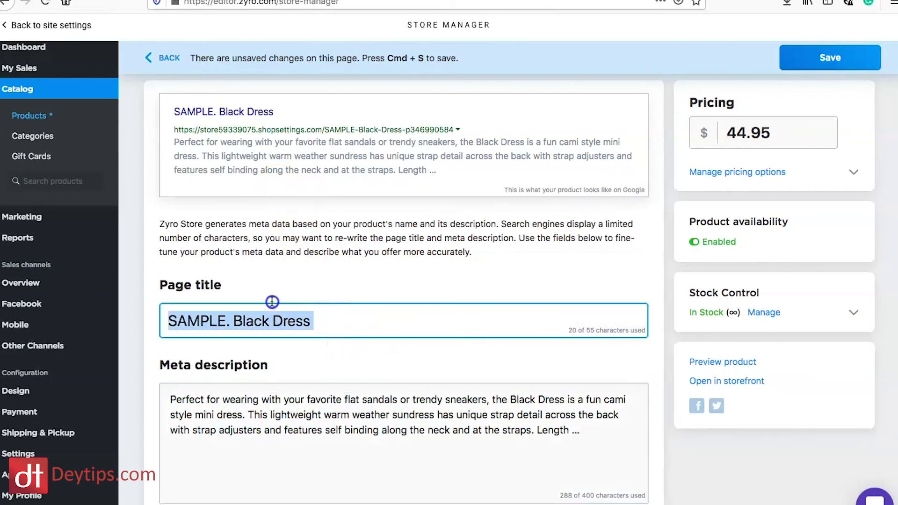
scroll(272, 302, up, 2)
click(170, 128)
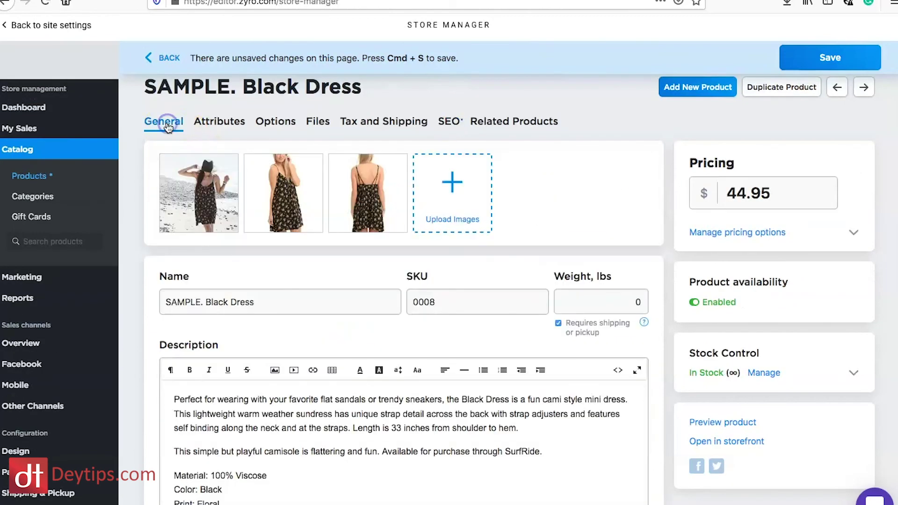
scroll(323, 308, down, 1)
click(337, 269)
scroll(291, 419, down, 2)
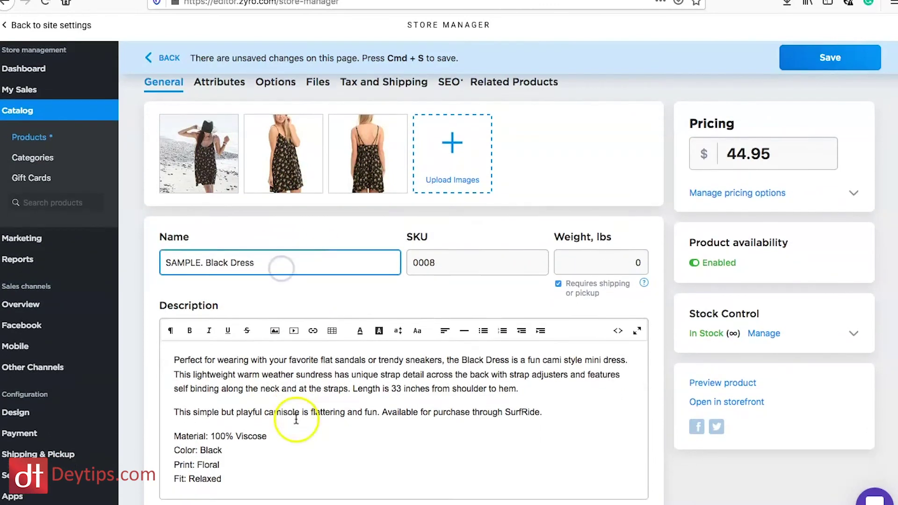
click(298, 411)
scroll(298, 411, up, 2)
- Return to the Black Dress's SEO settings and review the page title, meta description and Google preview
click(449, 122)
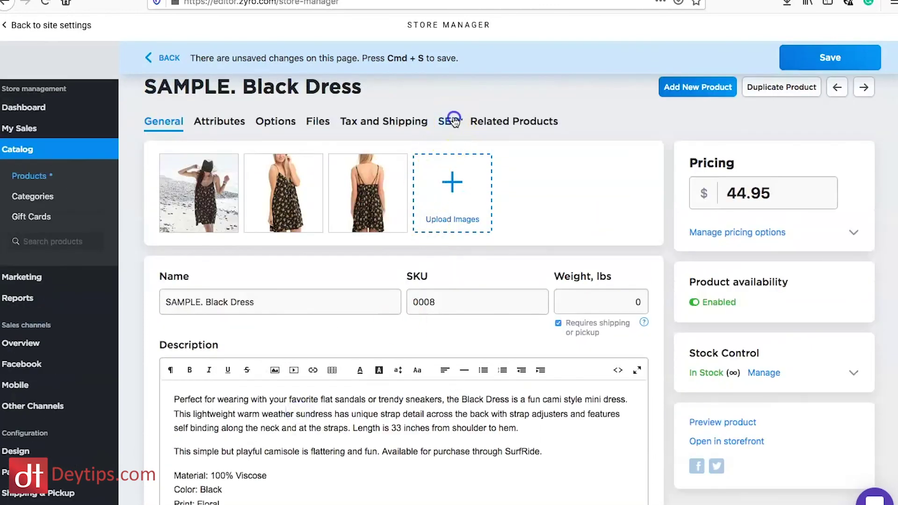
scroll(400, 270, down, 2)
click(315, 299)
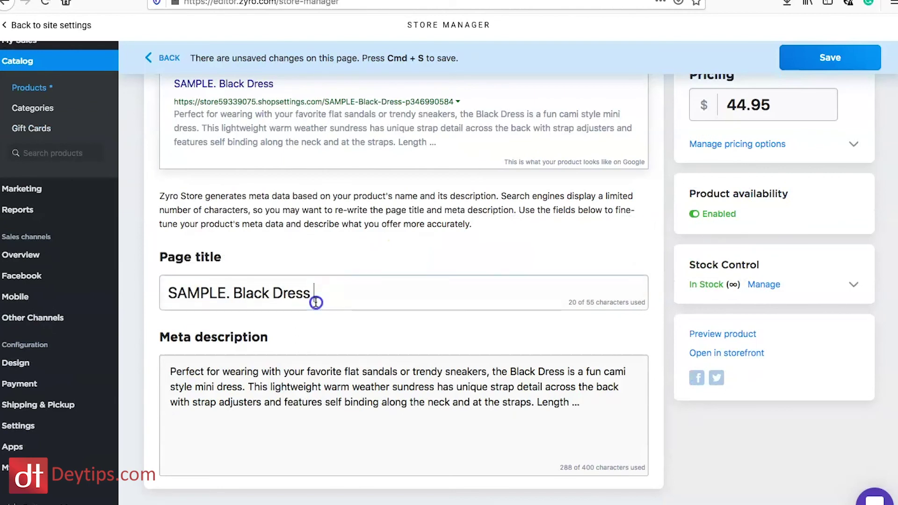
drag(580, 403, 643, 391)
scroll(660, 356, up, 2)
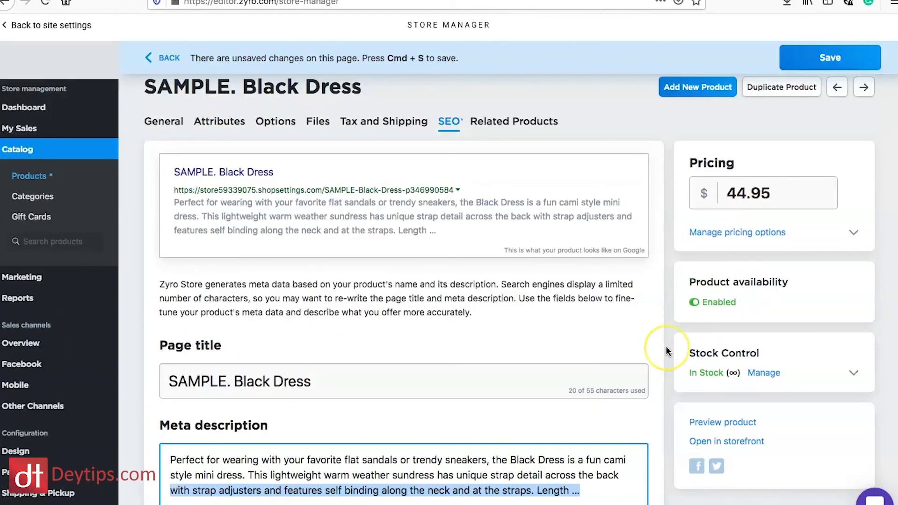